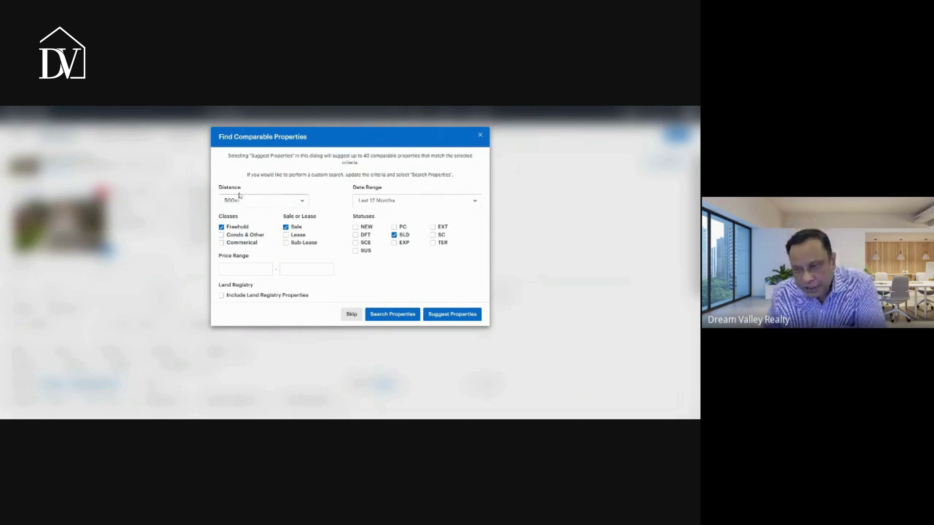
Set the comparables date range to Last 6 Months, include Land Registry properties, and request suggested properties
click(302, 201)
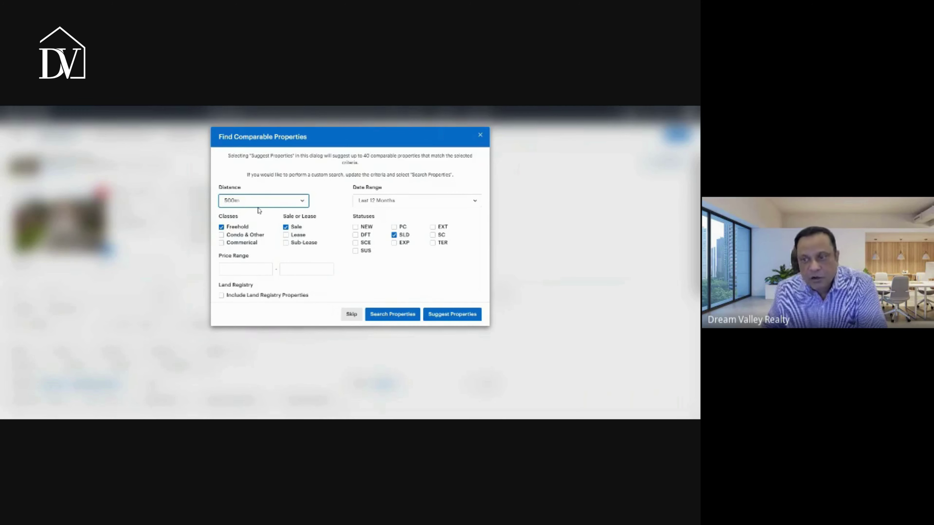
click(253, 185)
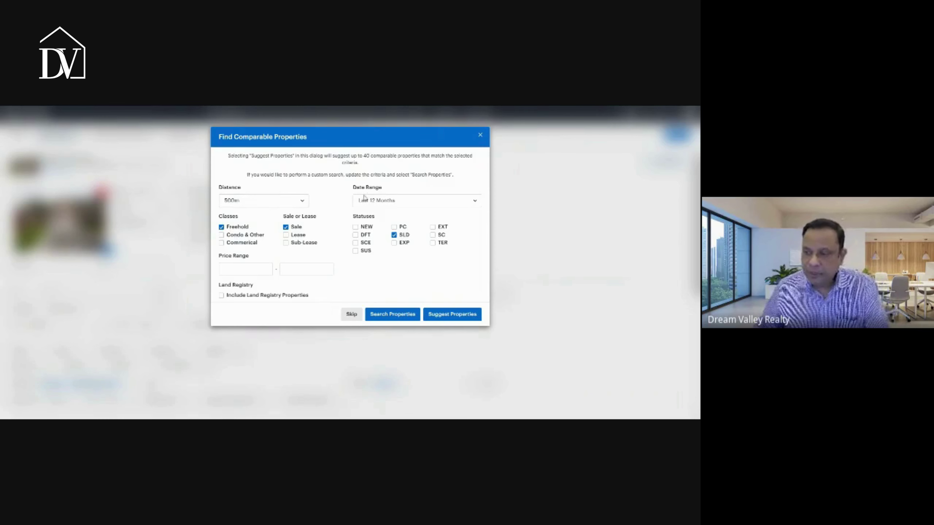
click(400, 206)
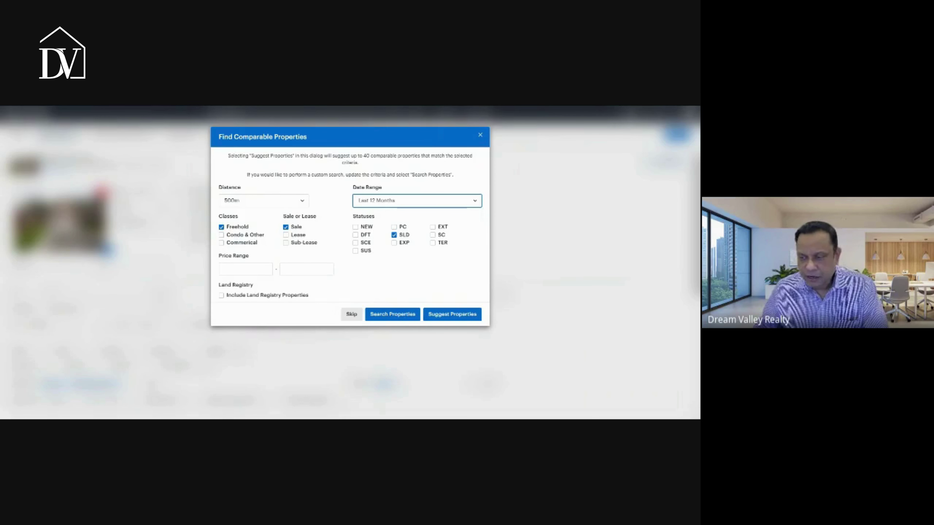
click(375, 230)
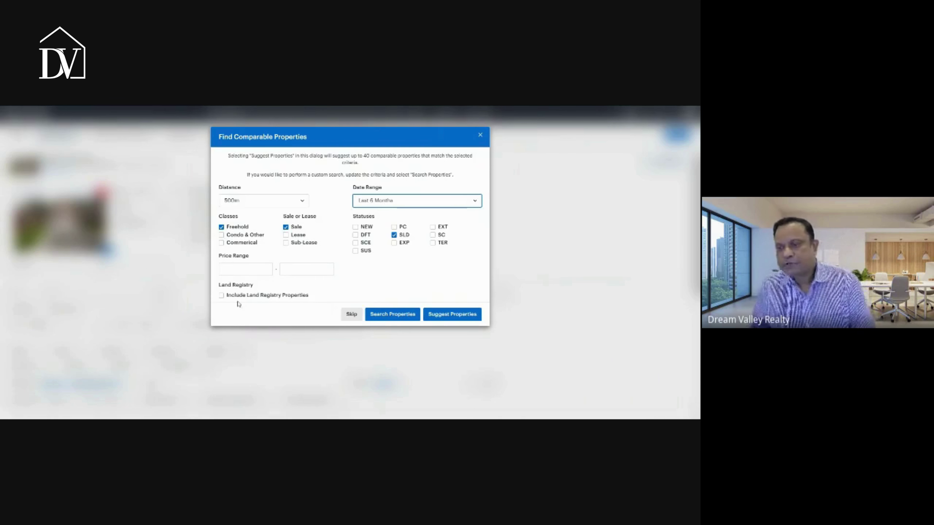
click(222, 297)
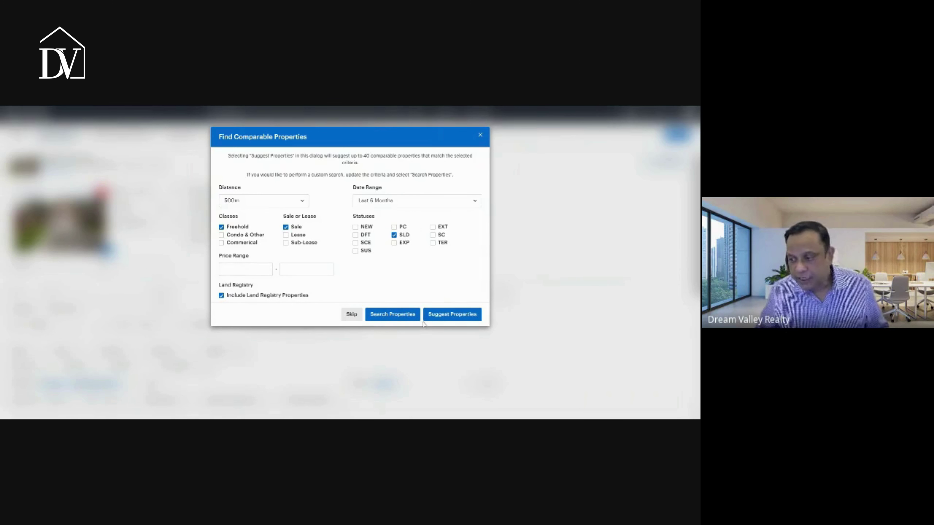
click(442, 316)
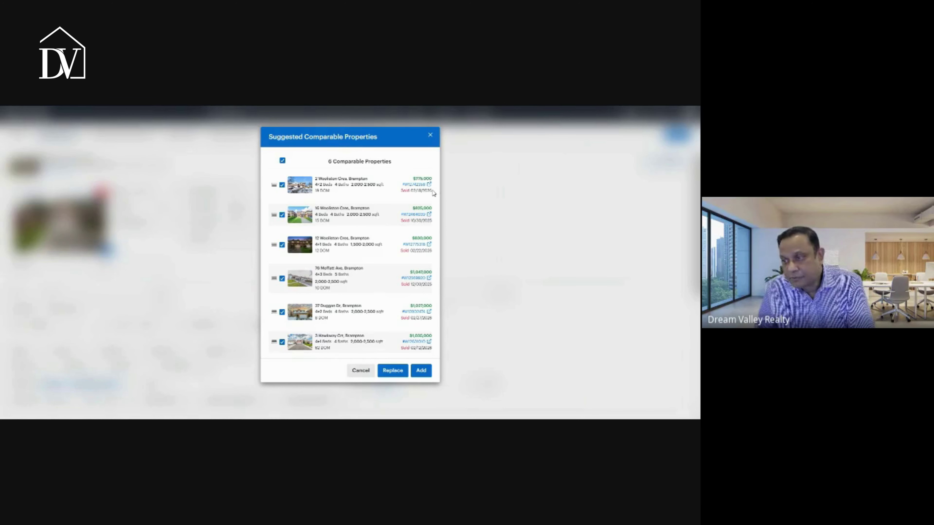
Review the suggested properties' sale dates, add all of them as comparables, and examine their locations on the map
drag(432, 193, 411, 195)
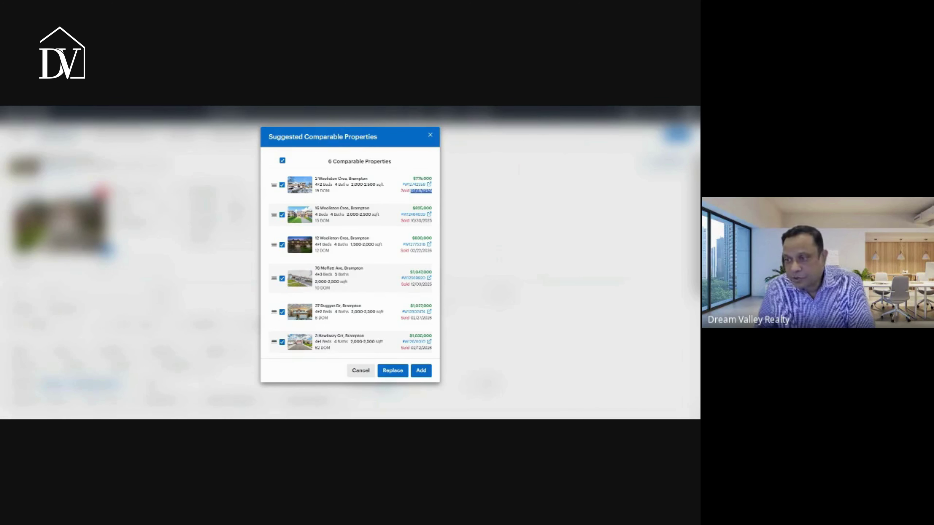
click(329, 192)
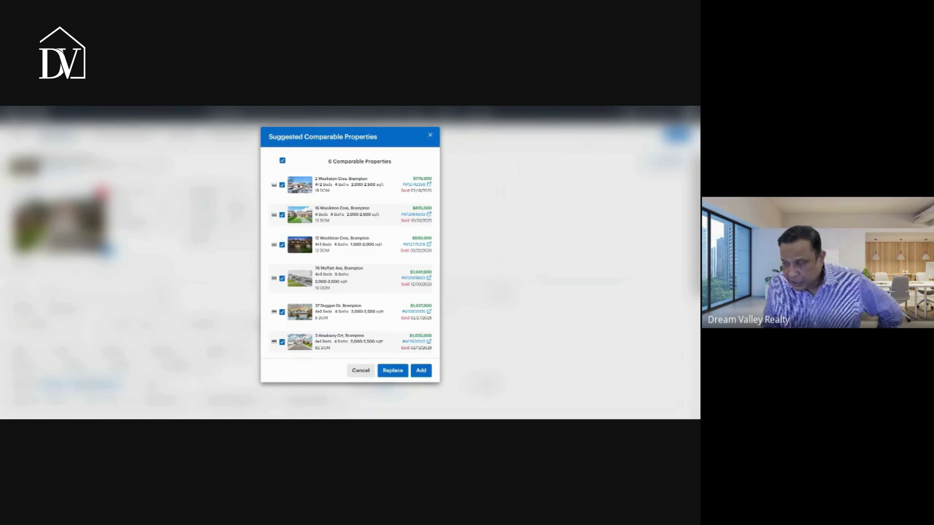
drag(411, 285, 435, 290)
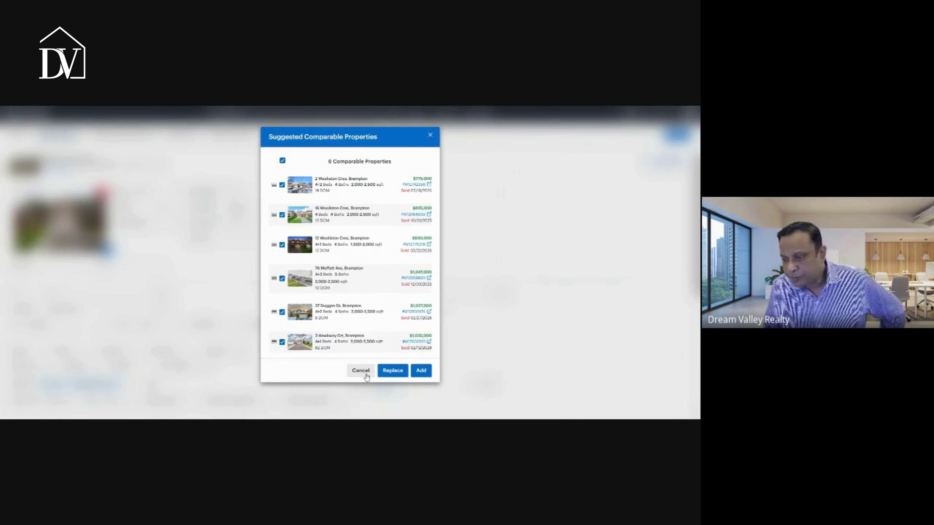
click(427, 372)
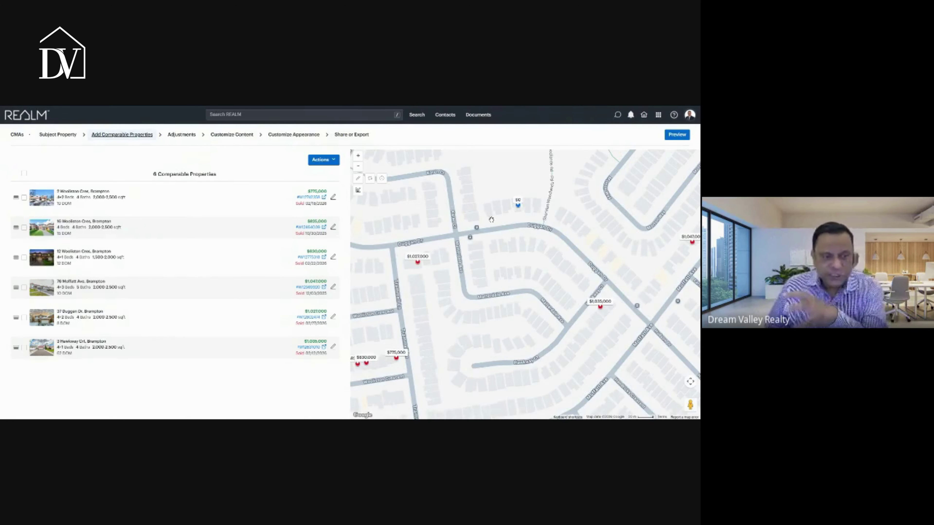
scroll(567, 233, down, 3)
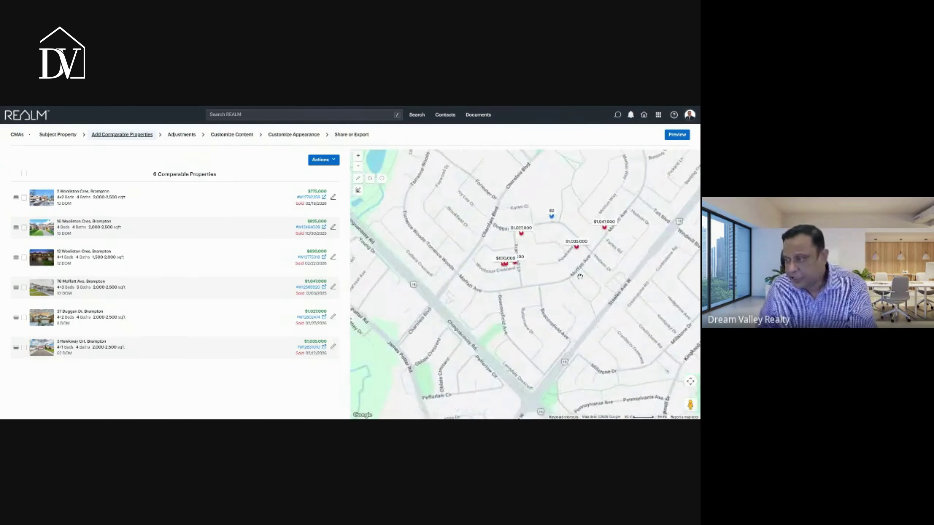
scroll(580, 277, up, 2)
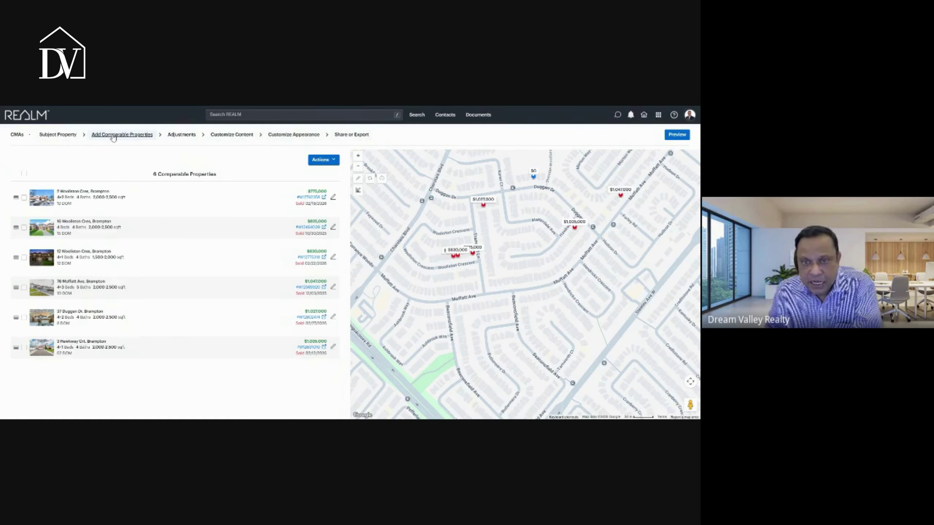
Review the subject property's details, including list price, rooms, basement, parking, lot size, taxes and description
click(64, 138)
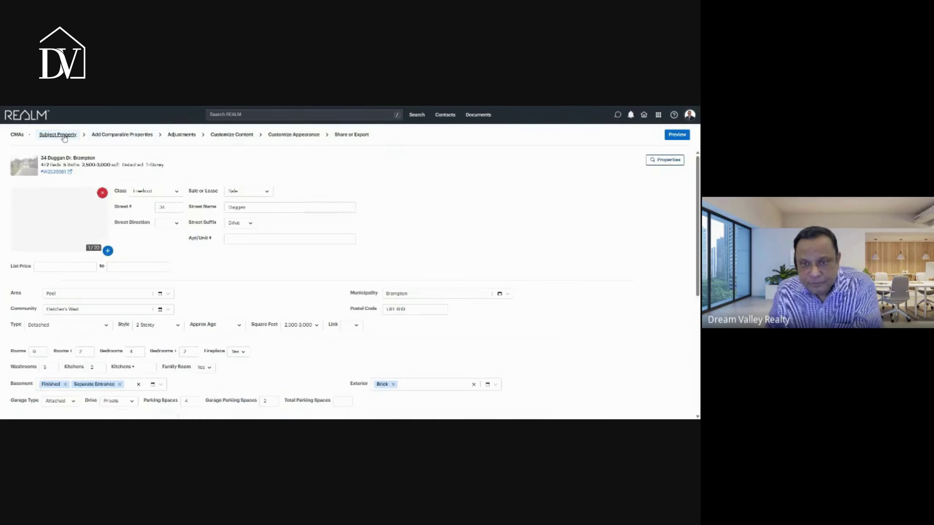
click(64, 267)
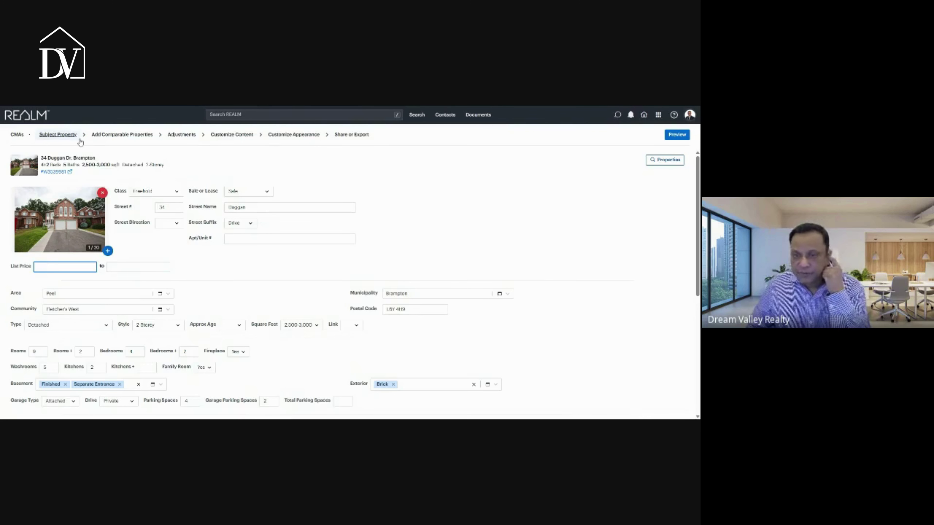
click(125, 135)
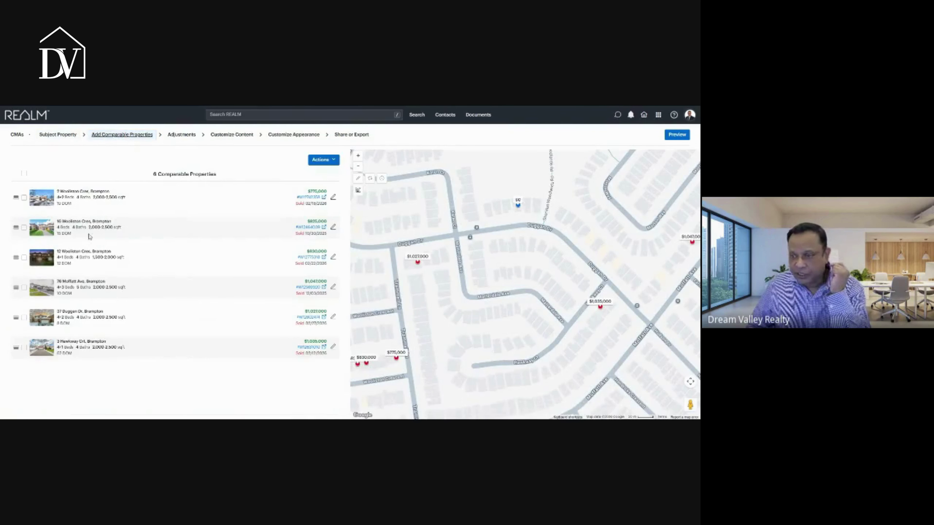
click(58, 135)
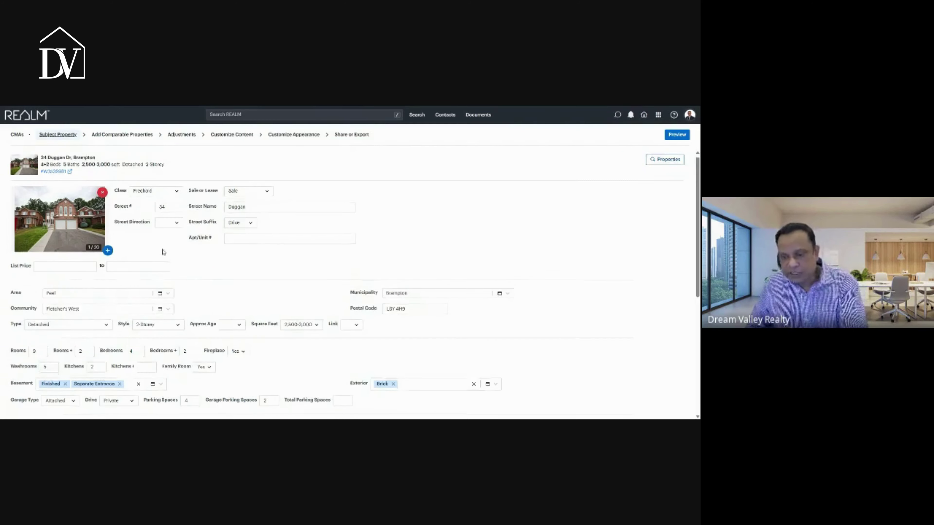
scroll(162, 251, down, 1)
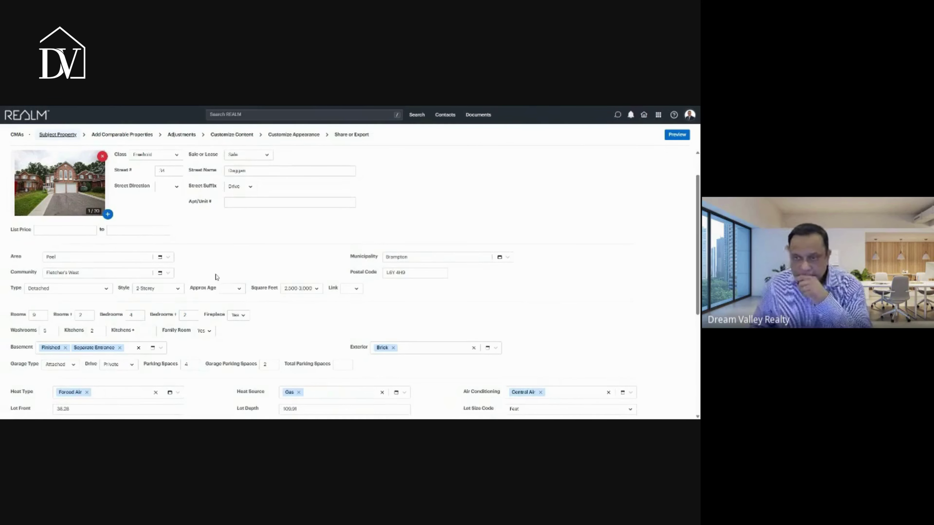
scroll(161, 241, up, 1)
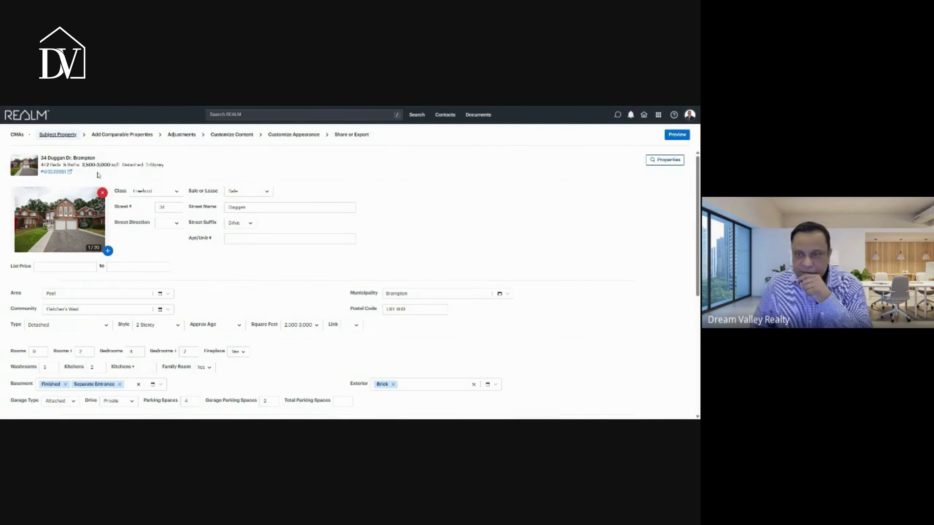
scroll(184, 281, down, 2)
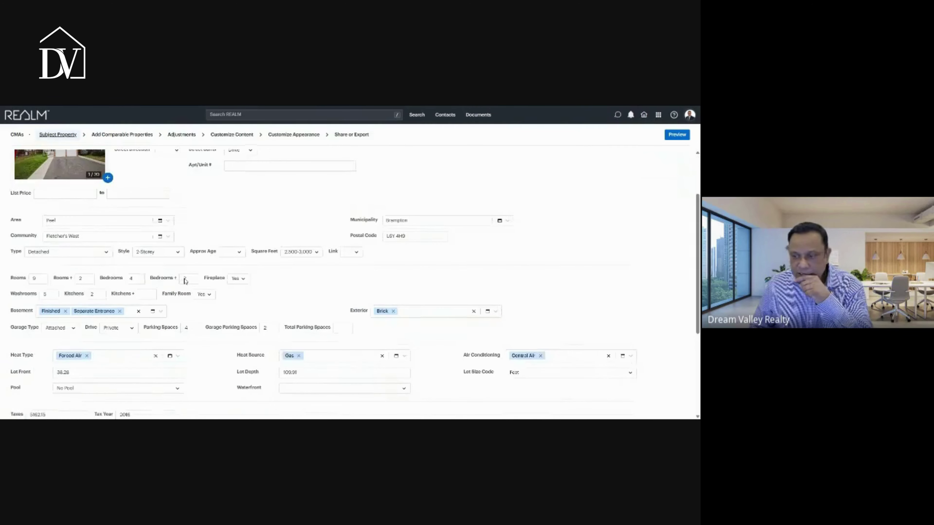
scroll(185, 281, down, 3)
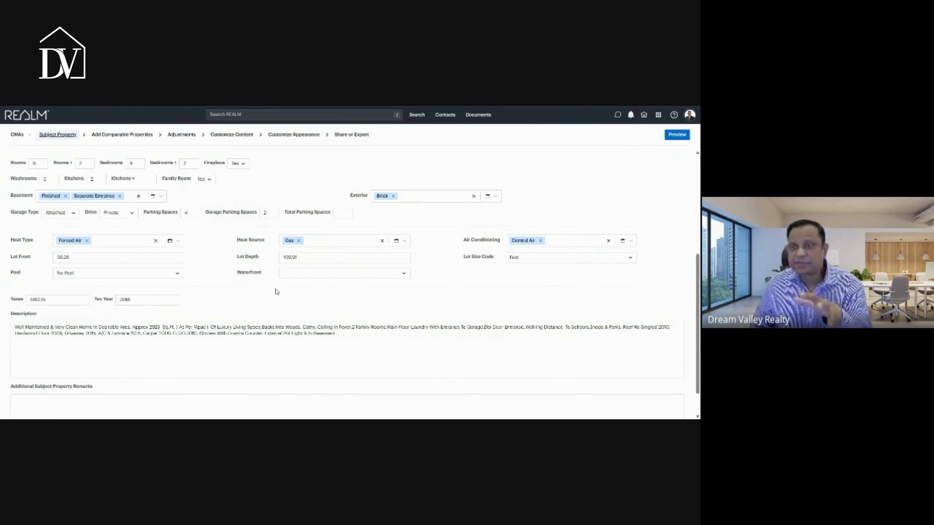
scroll(266, 299, up, 2)
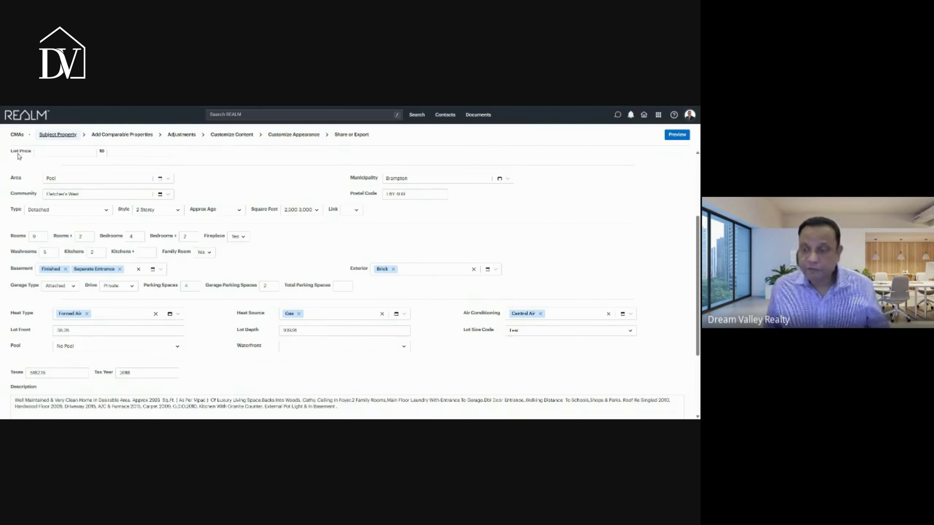
scroll(279, 257, up, 2)
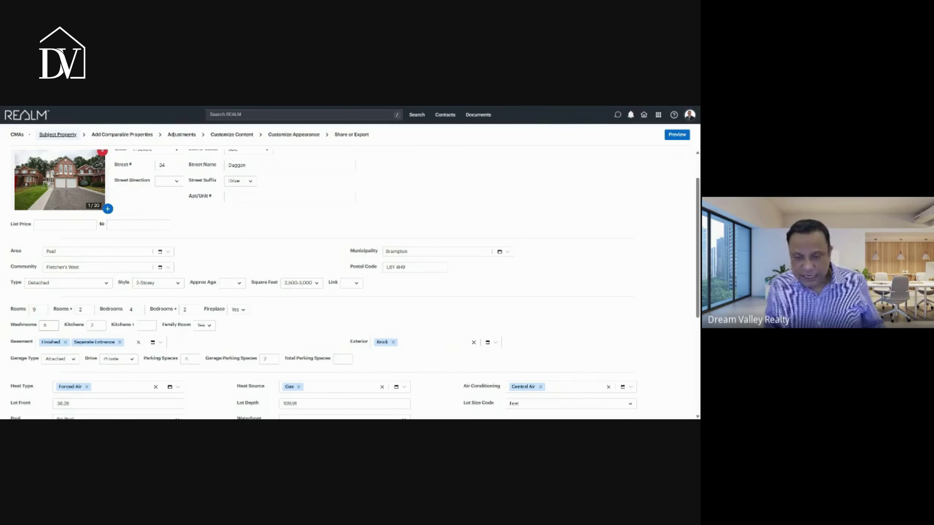
Set the subject property's tax year to 2025 and select the existing tax amount
click(96, 325)
scroll(214, 326, down, 4)
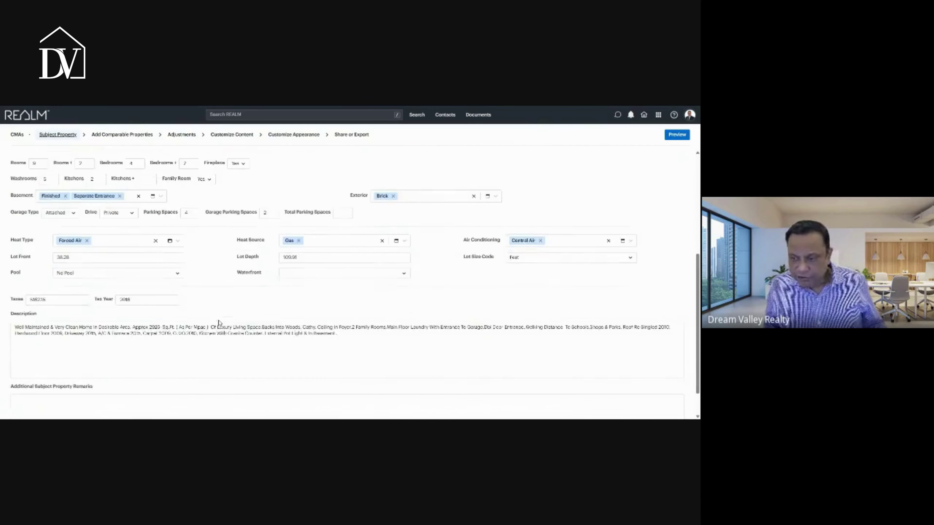
scroll(217, 325, up, 4)
scroll(220, 323, down, 3)
scroll(219, 323, down, 1)
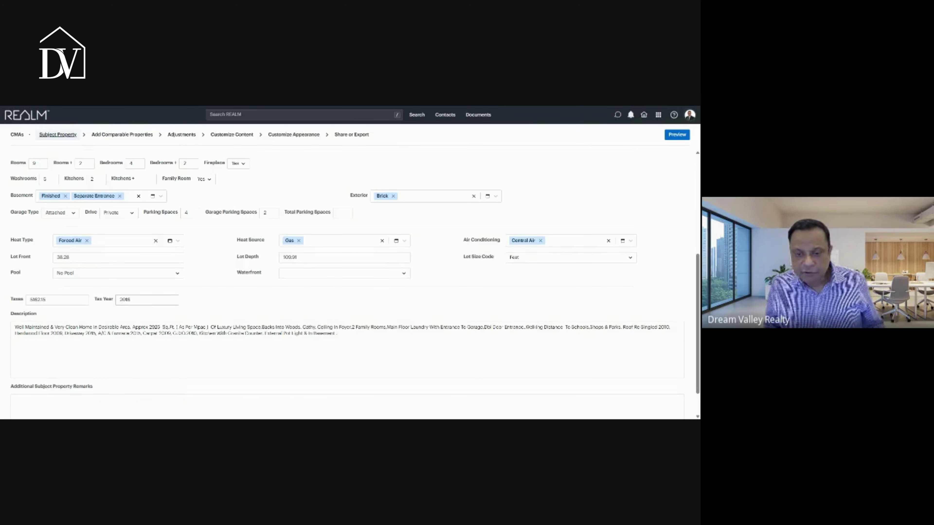
drag(134, 300, 96, 303)
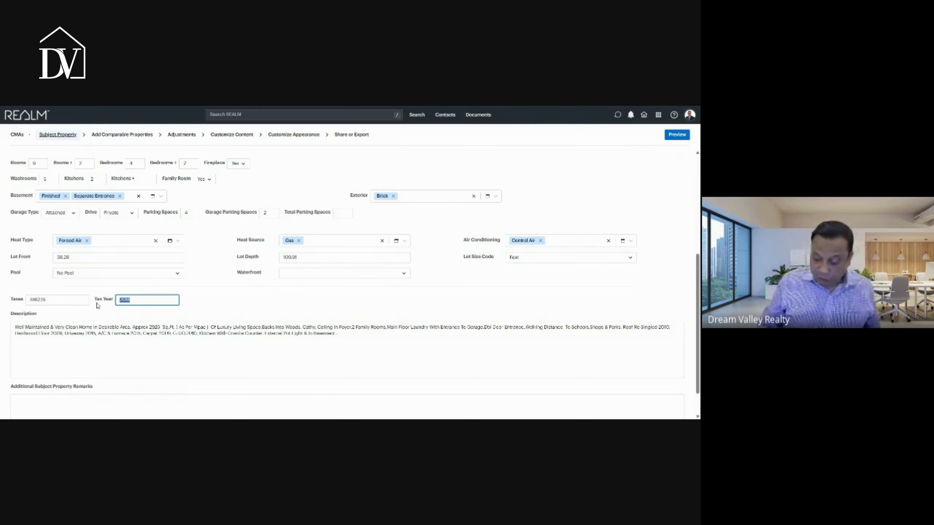
text(2)
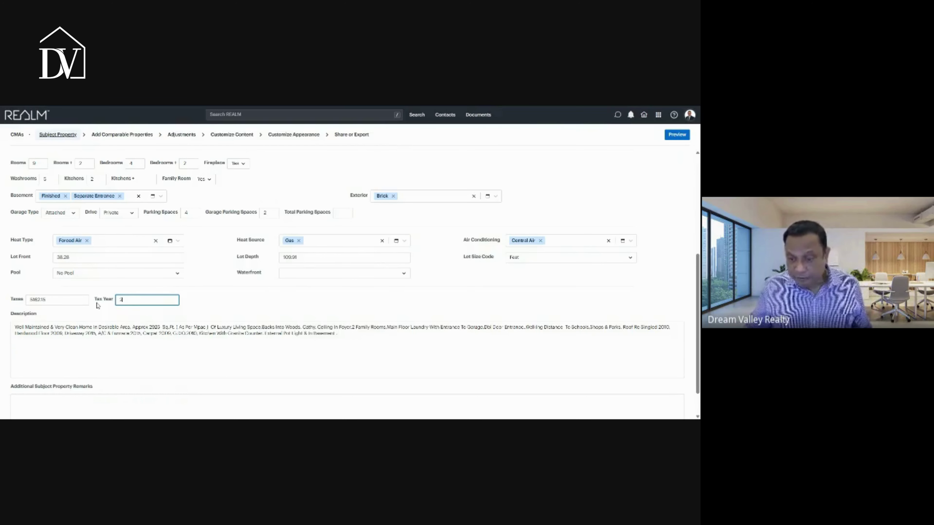
text(025)
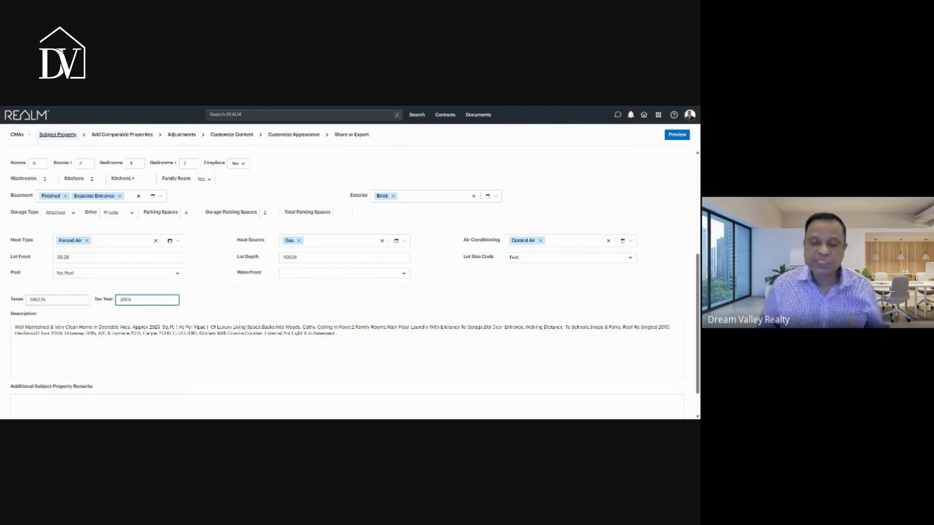
key(shift+Tab)
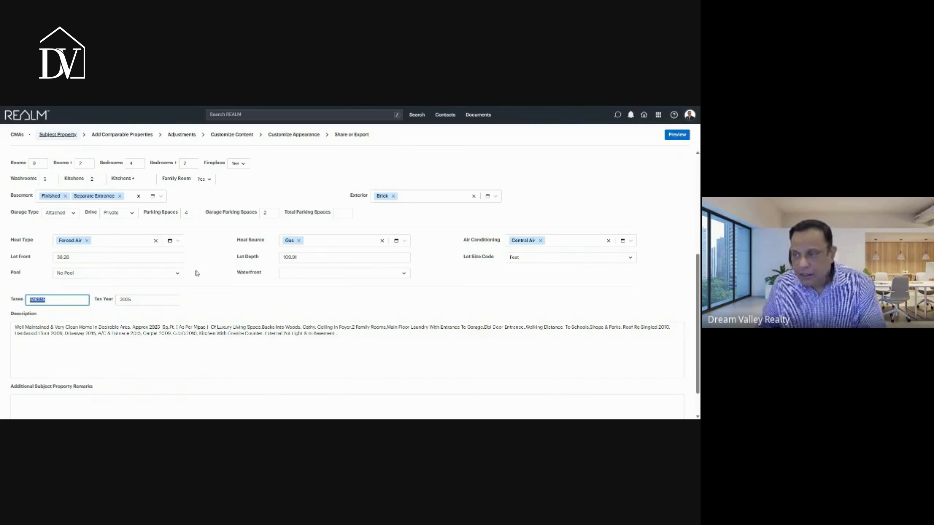
Select the entire description text of the subject property
scroll(196, 273, down, 1)
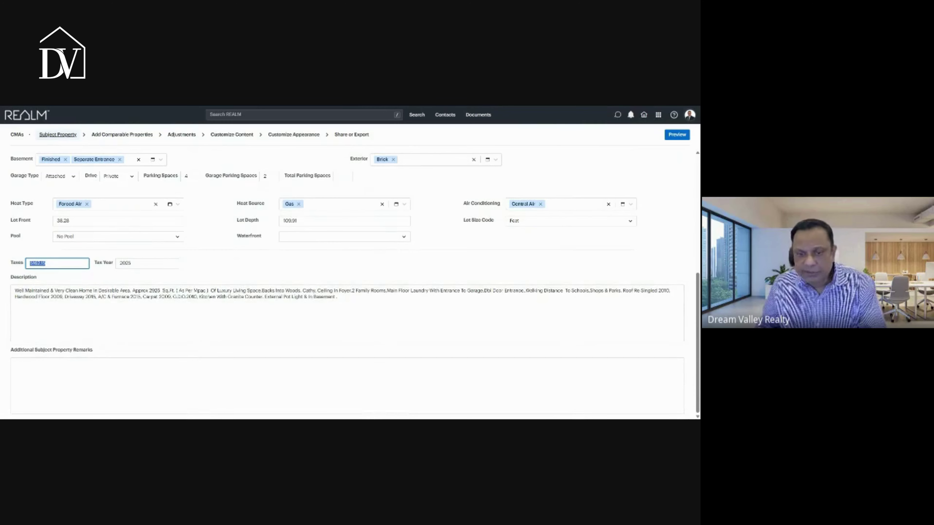
click(346, 317)
key(ctrl+a)
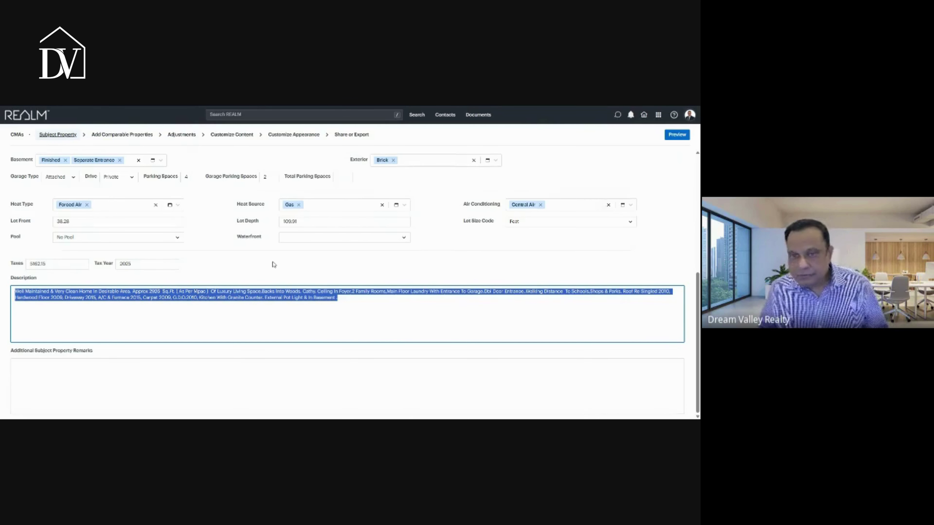
scroll(274, 264, up, 1)
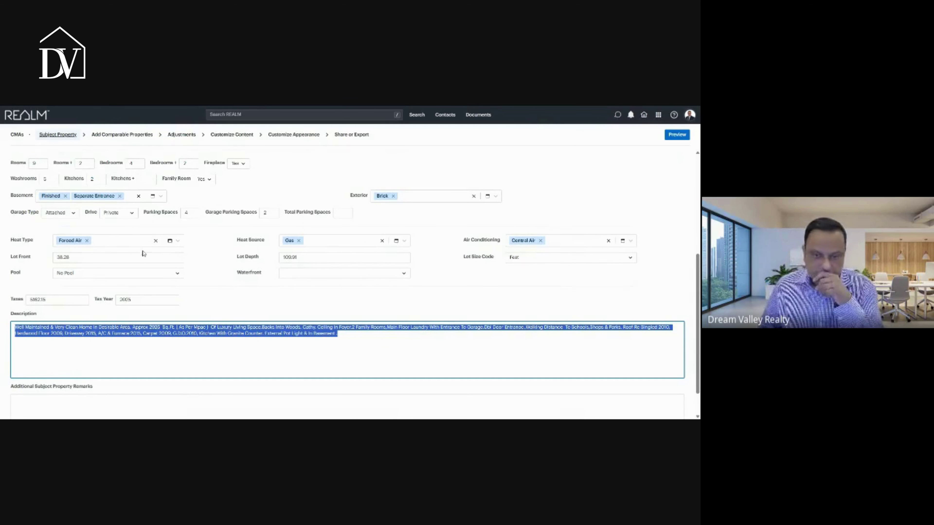
Revisit the added comparables, open the adjustments, and compare the subject property's features with the first three comparables, ending on the first
click(108, 136)
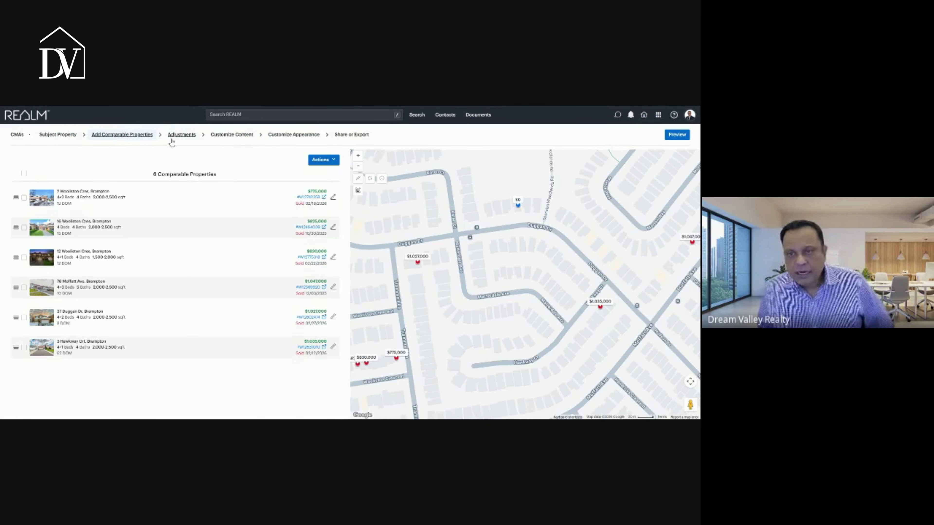
click(182, 135)
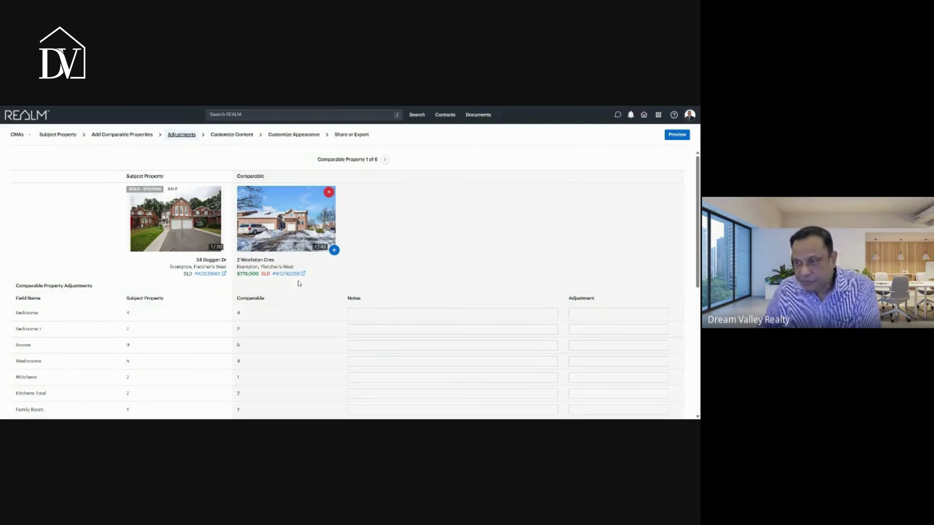
click(385, 161)
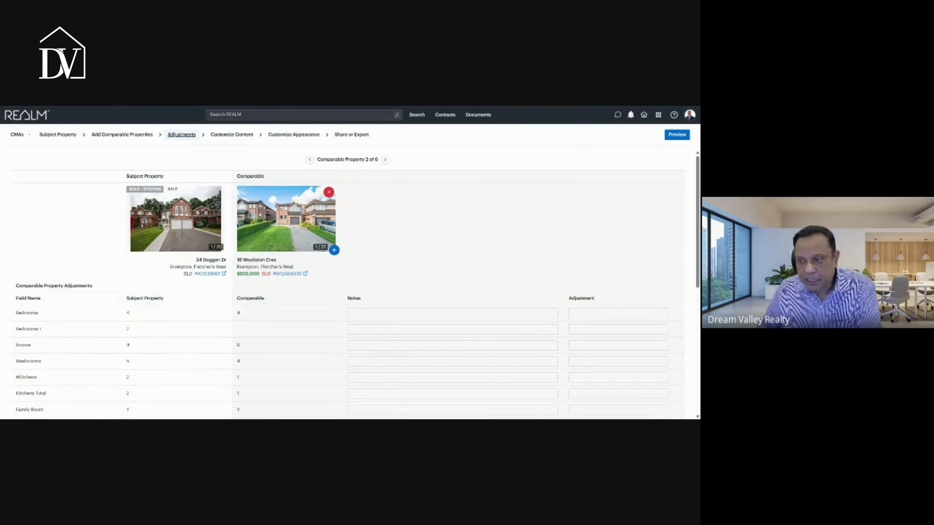
click(385, 161)
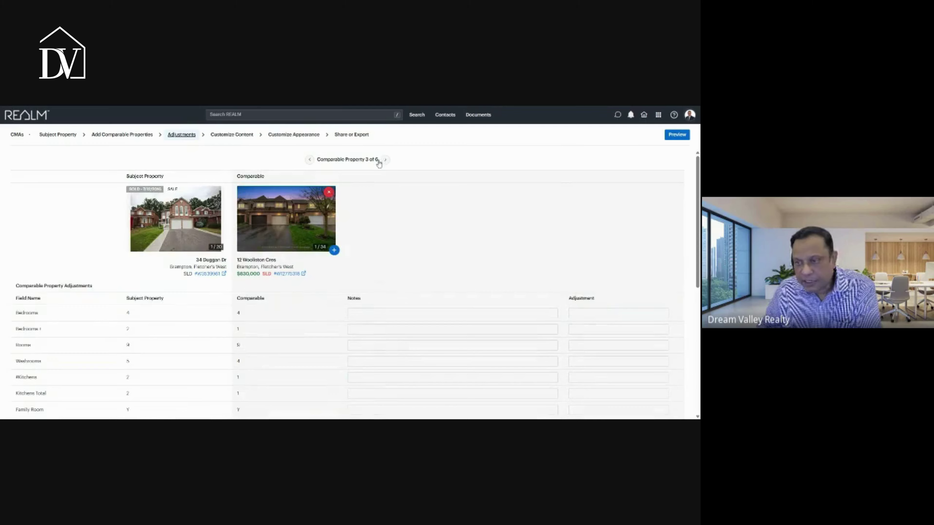
click(310, 160)
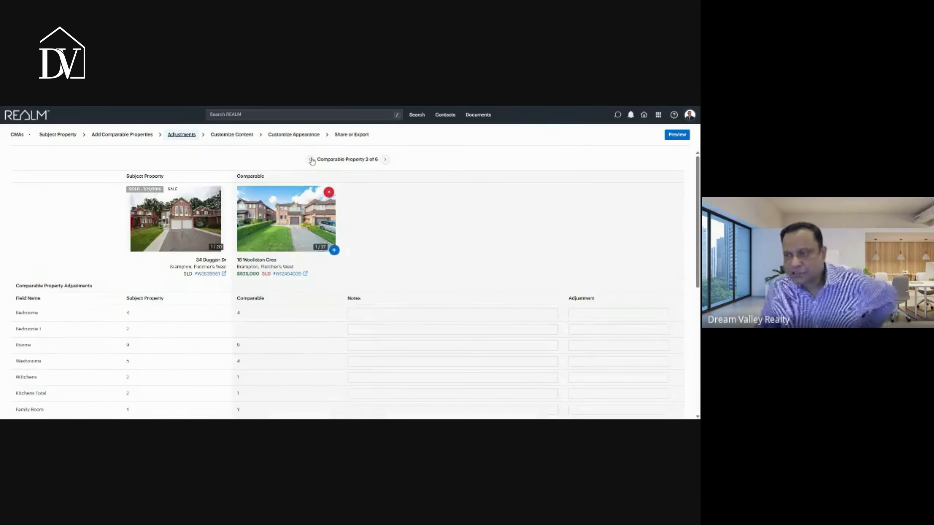
click(310, 161)
scroll(273, 310, down, 1)
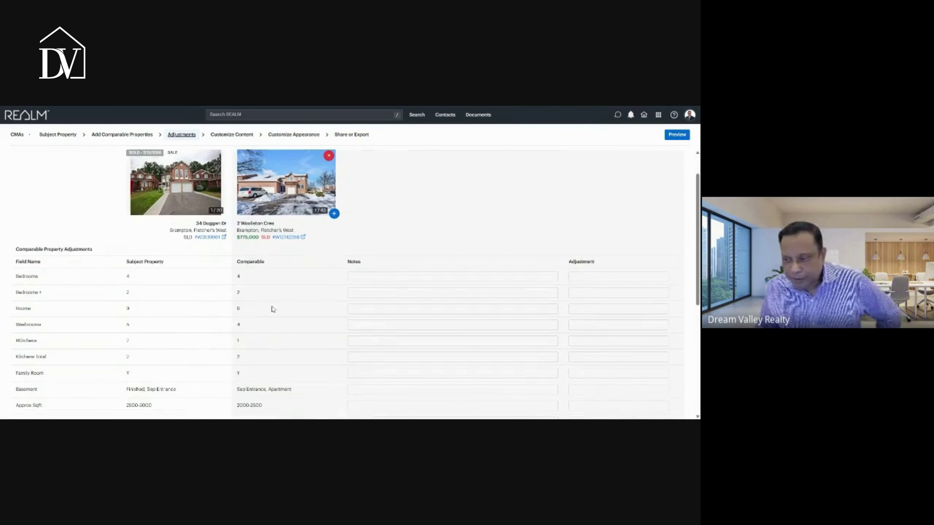
scroll(272, 309, down, 1)
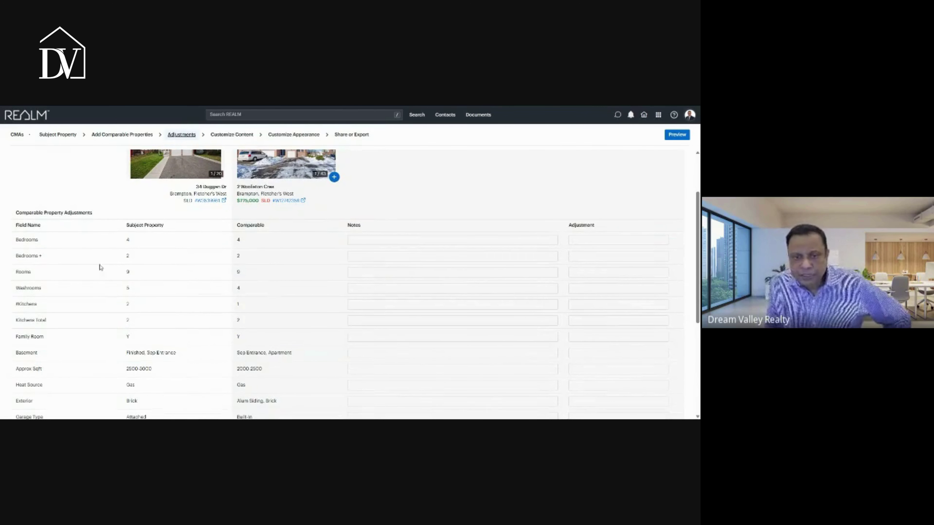
scroll(86, 239, up, 2)
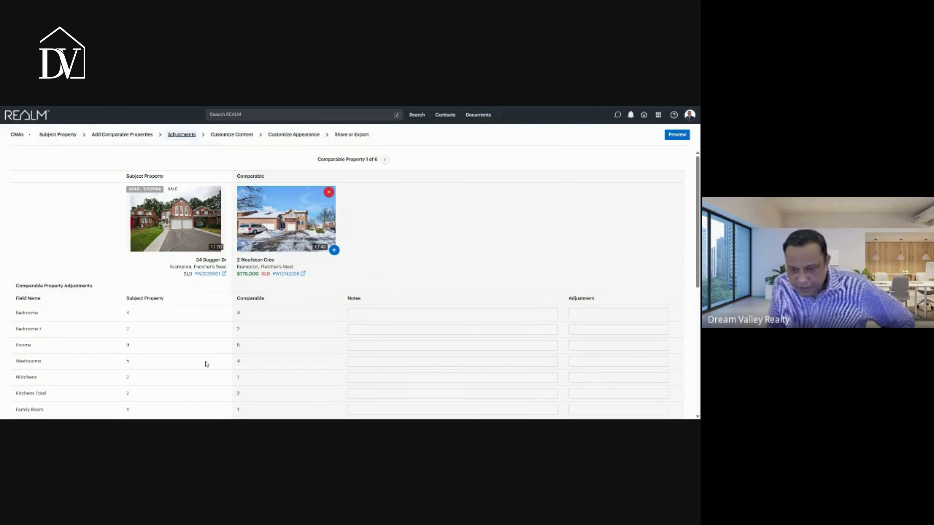
Compare the washrooms of the subject and the first comparable, and enter a washroom adjustment of -$15,000
double_click(27, 361)
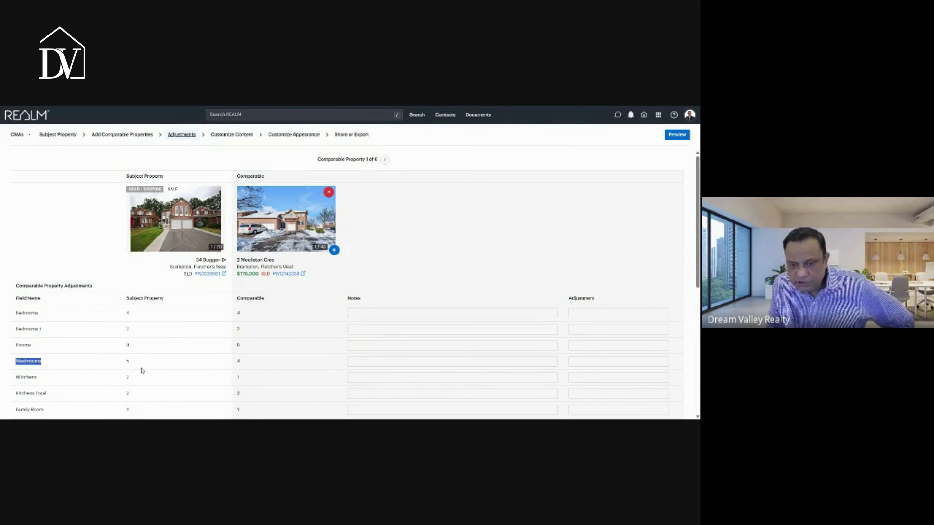
double_click(128, 362)
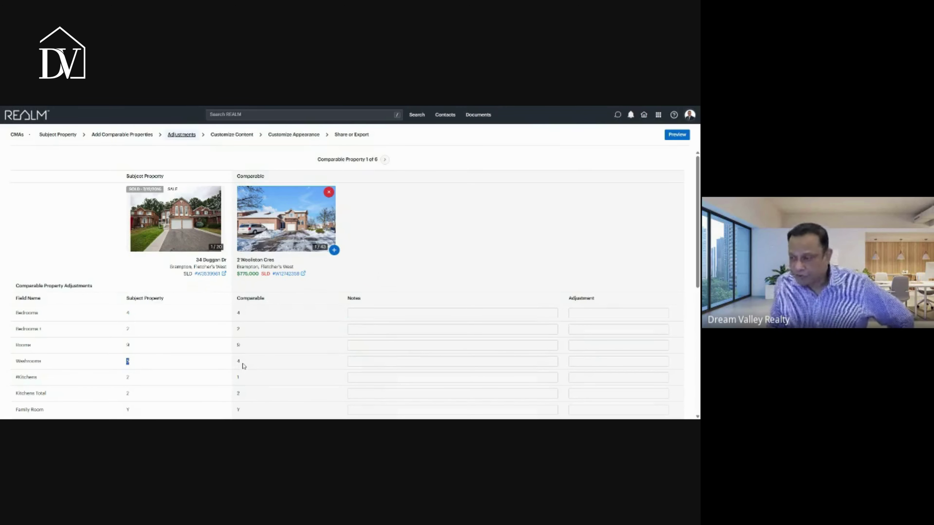
drag(243, 366, 231, 365)
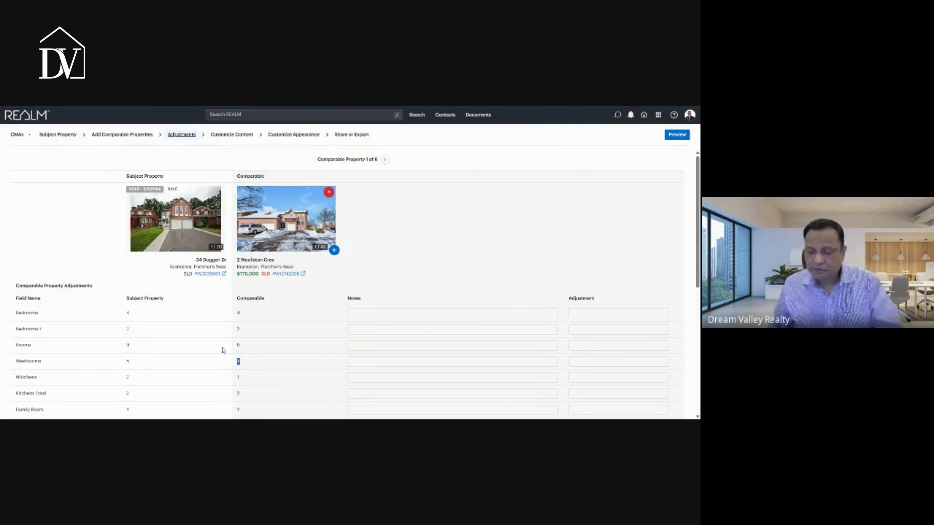
scroll(223, 350, down, 1)
scroll(223, 350, down, 1)
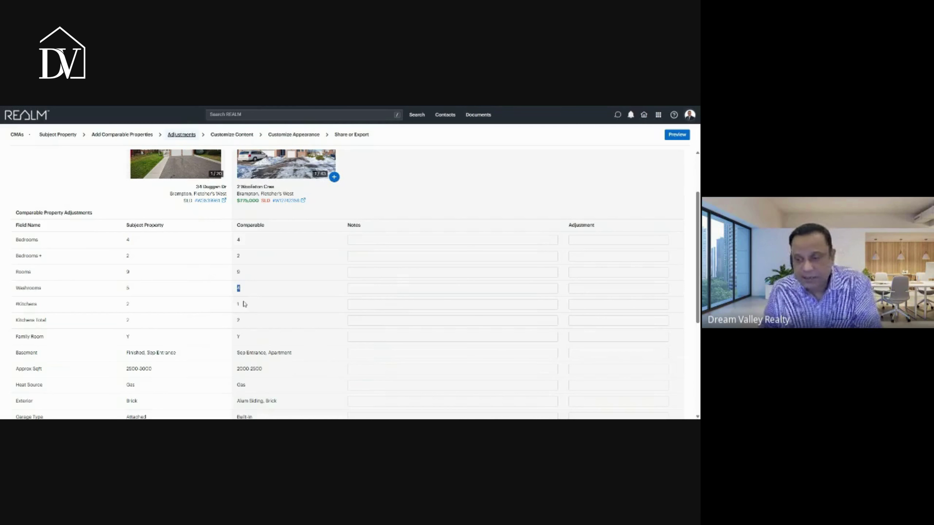
click(547, 322)
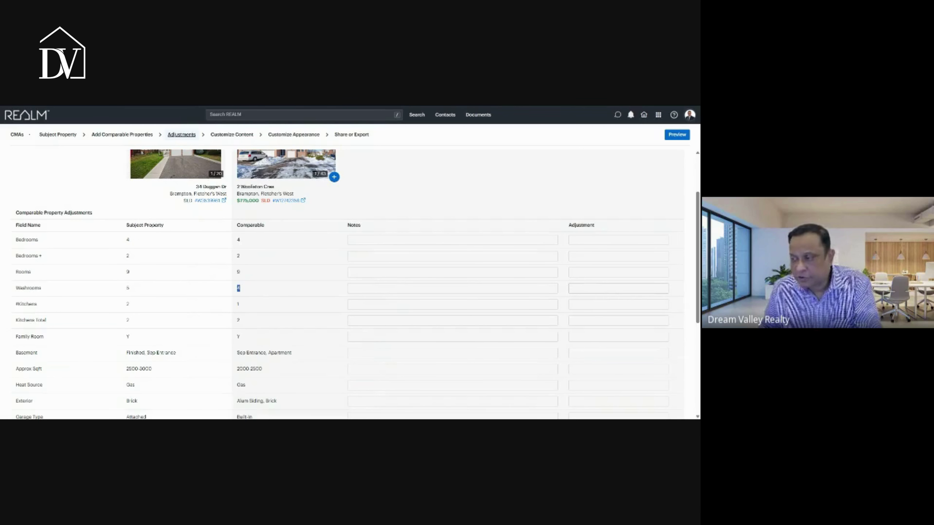
click(639, 289)
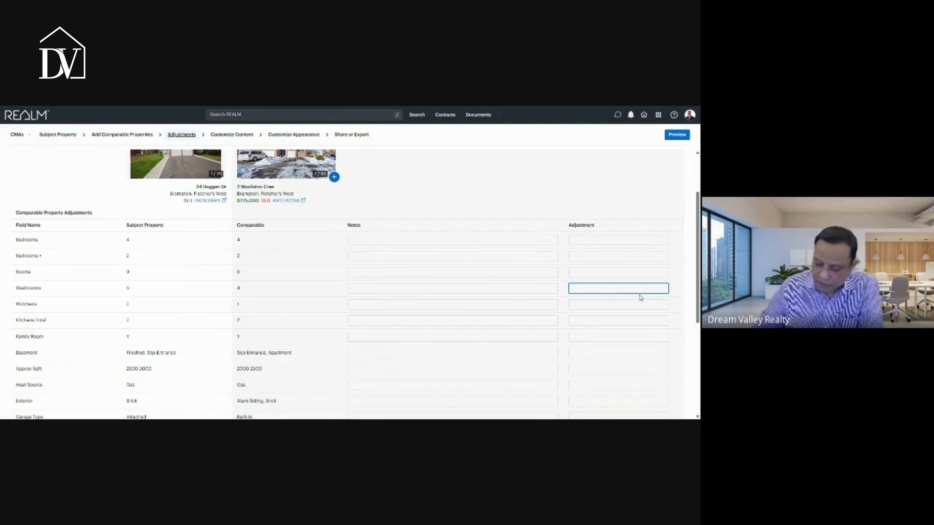
text(-$1,5)
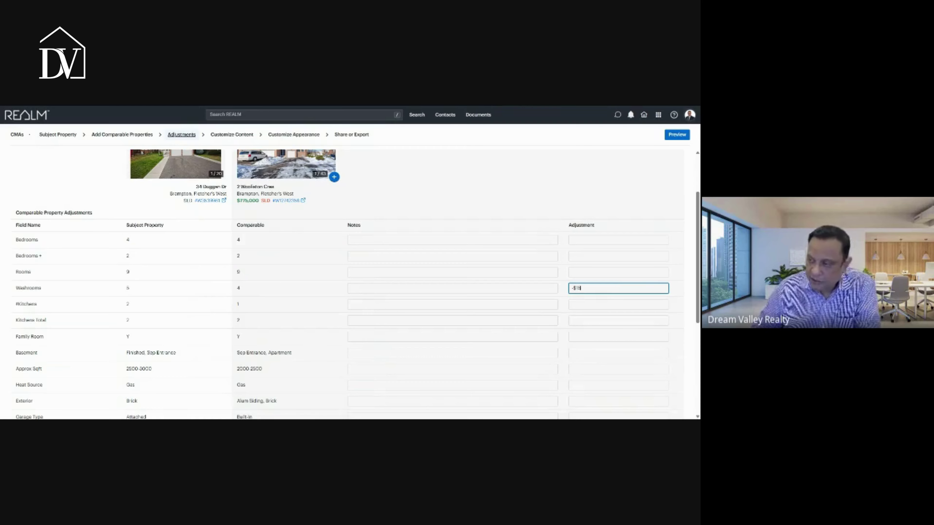
text(00)
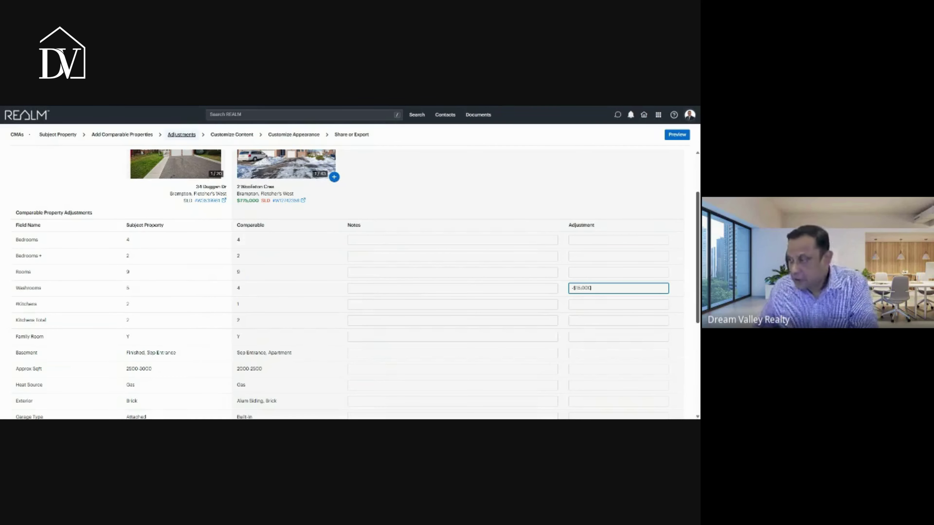
click(570, 191)
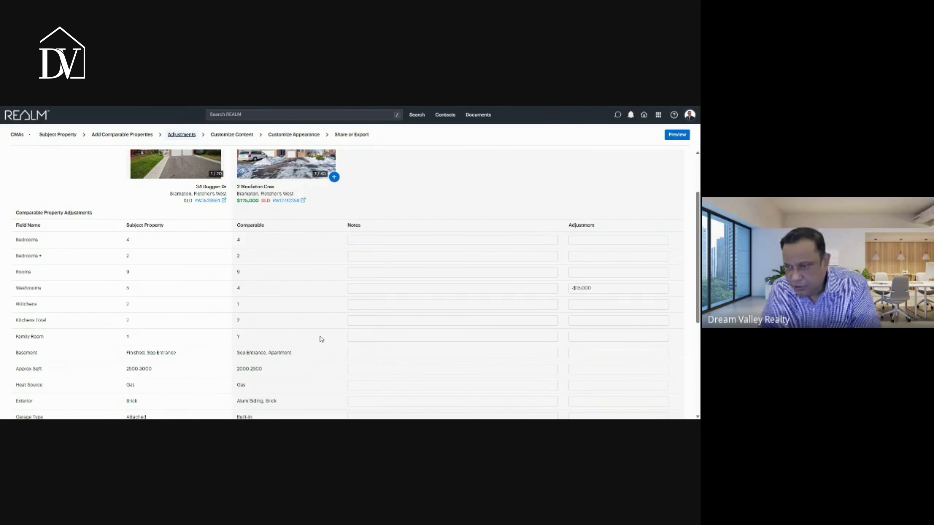
Compare the basements and kitchens of the subject and the first comparable, and enter a #Kitchens adjustment of -$10,000
scroll(319, 339, up, 2)
scroll(320, 339, down, 3)
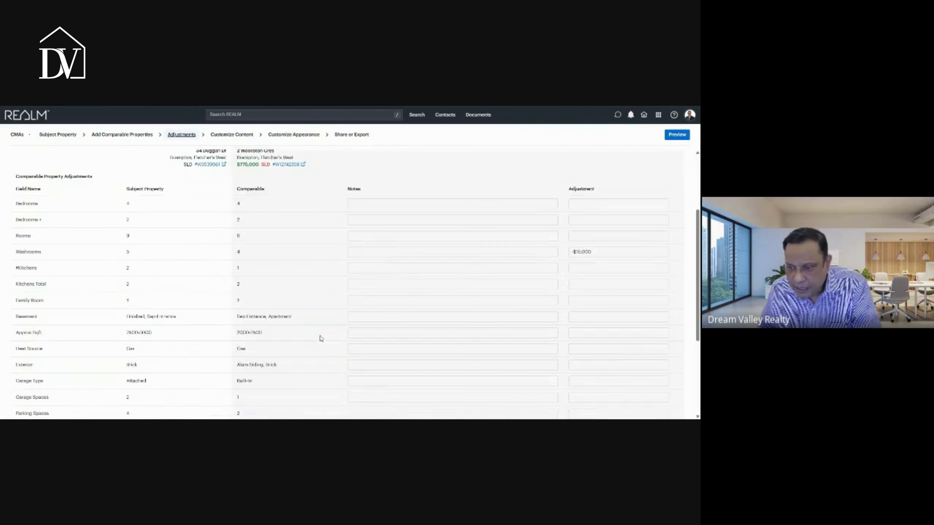
scroll(321, 339, down, 1)
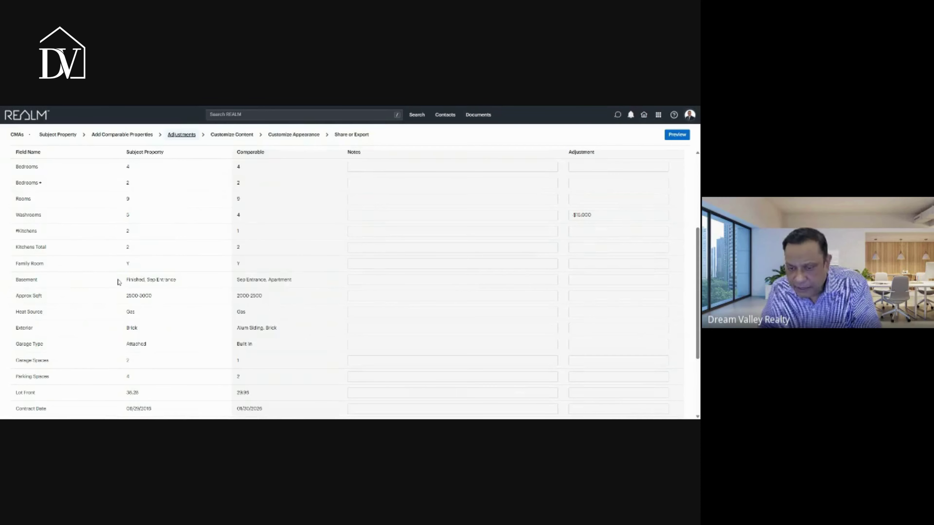
drag(126, 280, 178, 285)
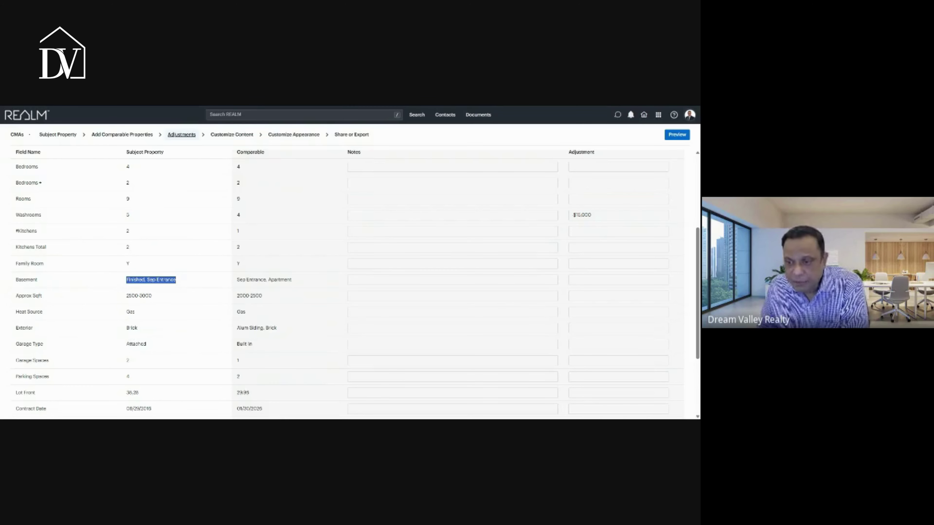
scroll(290, 244, up, 1)
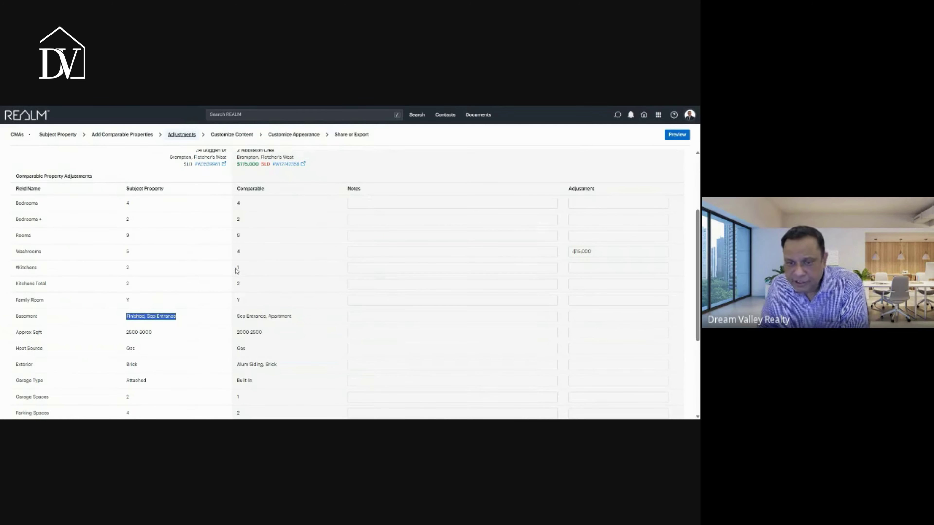
drag(236, 269, 254, 271)
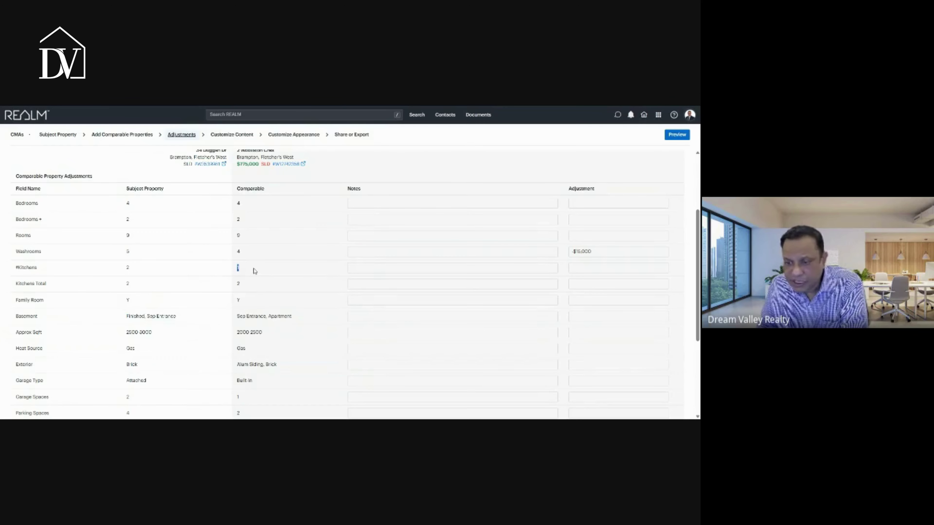
scroll(255, 271, down, 2)
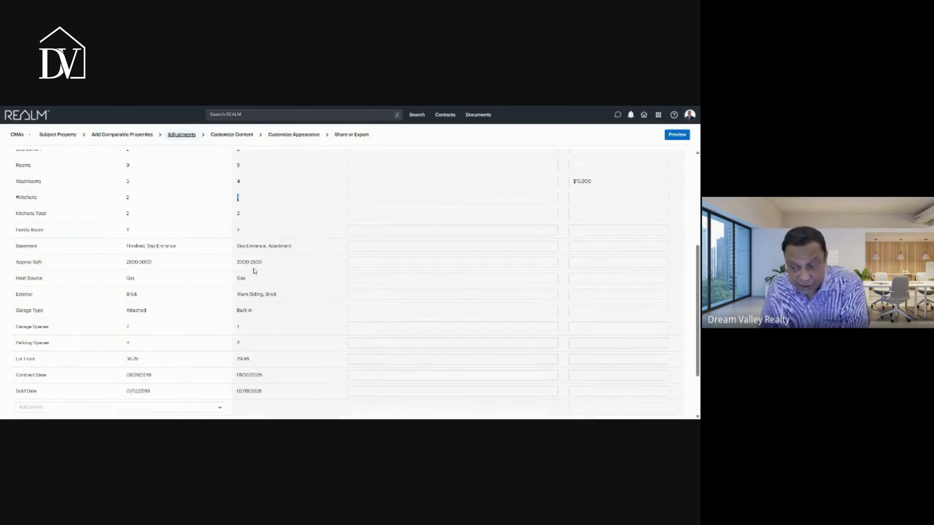
scroll(254, 272, up, 1)
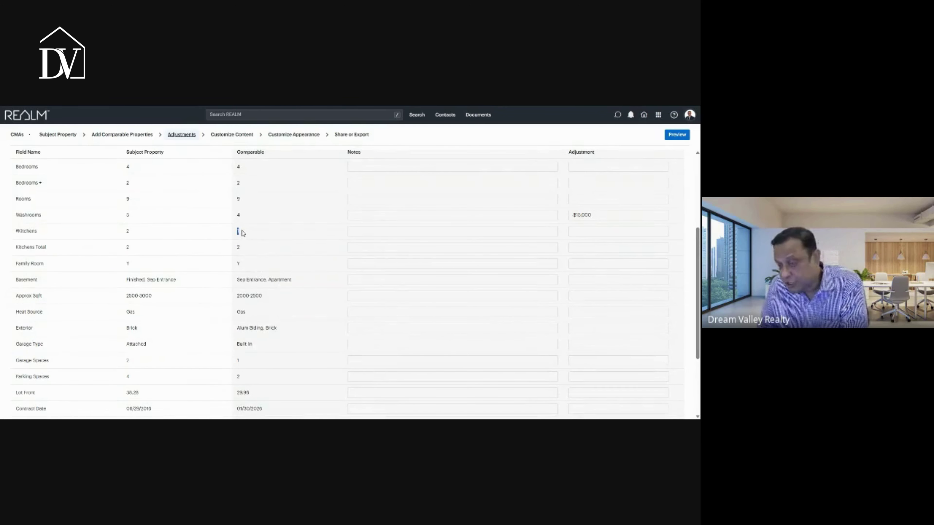
click(572, 231)
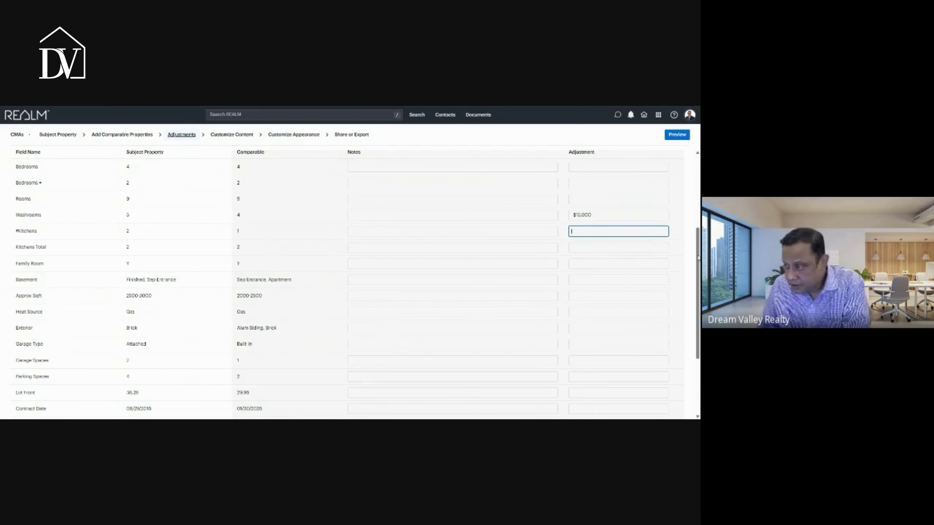
text(-)
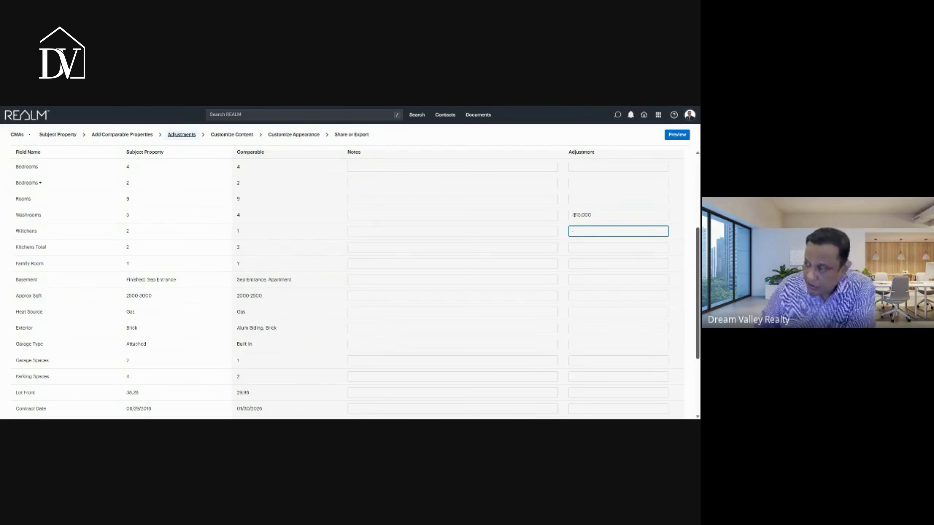
text($10)
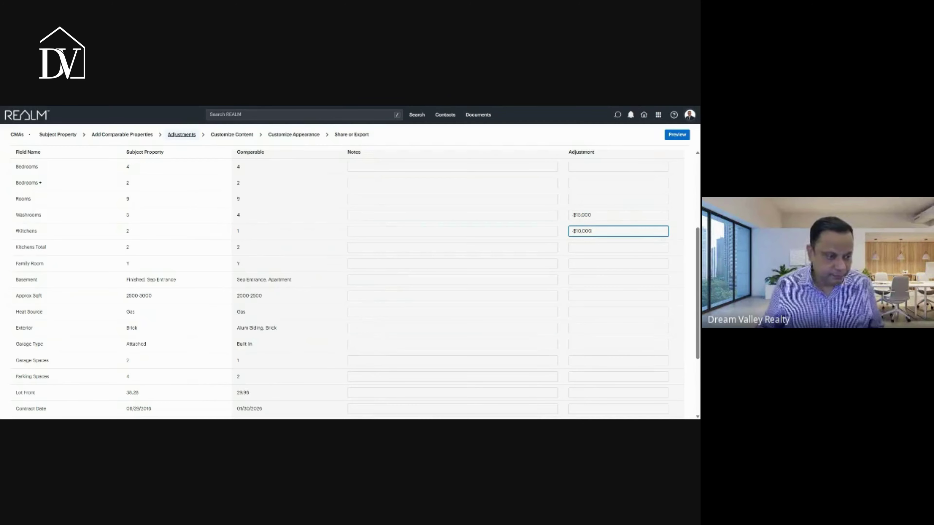
key(Return)
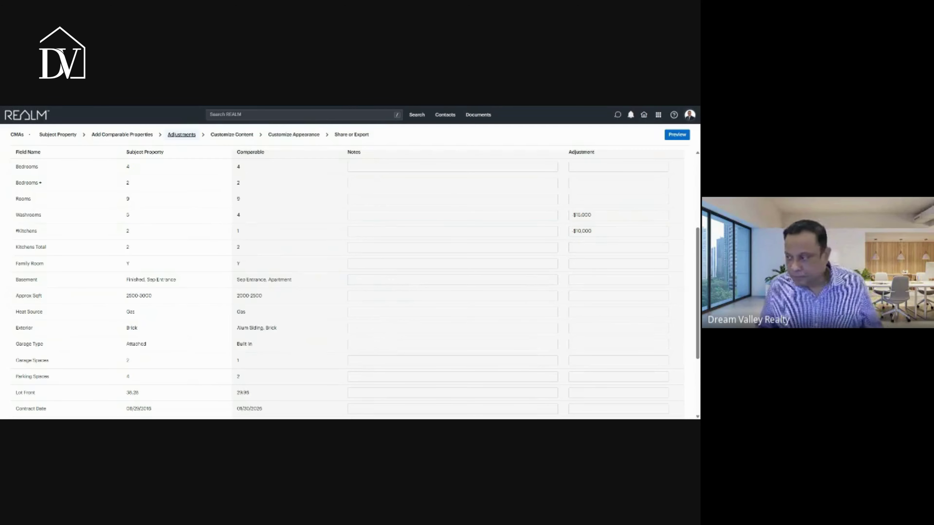
click(571, 248)
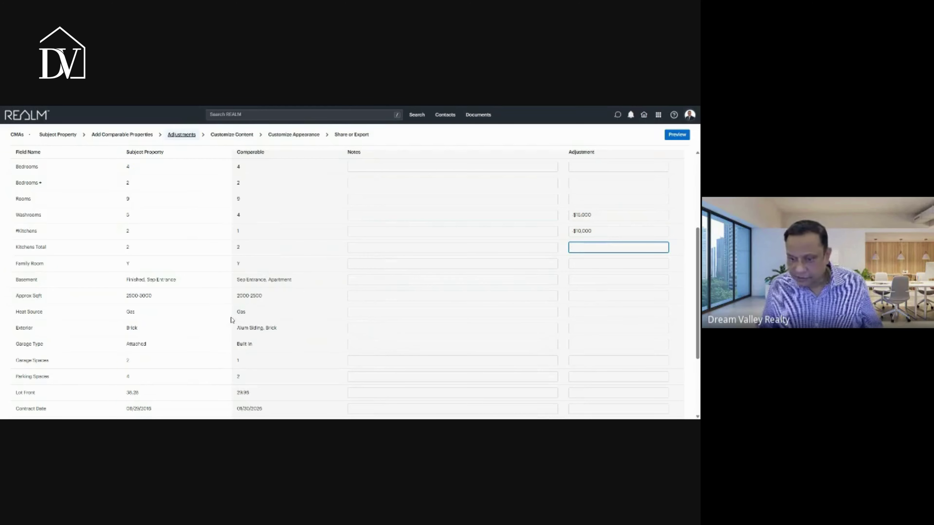
Enter a garage spaces adjustment of -$7,000 for the first comparable and check its total adjusted price
scroll(242, 331, down, 1)
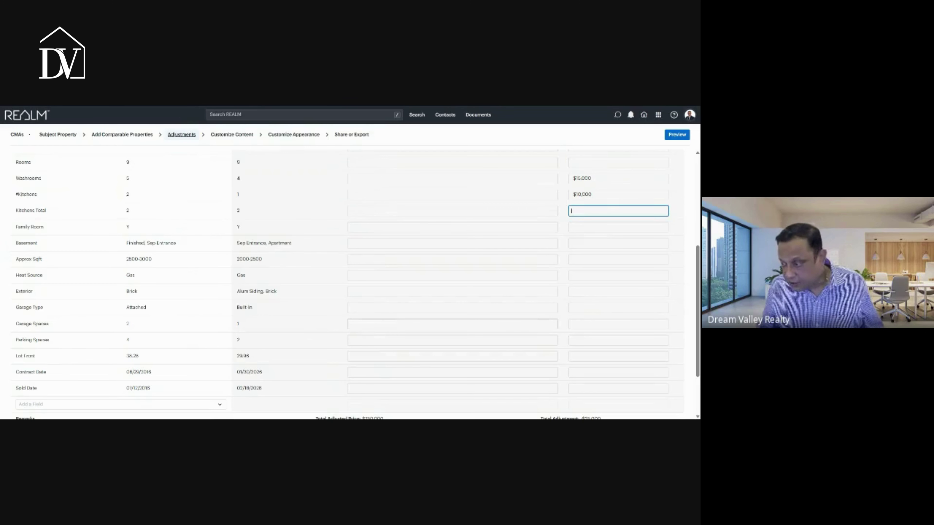
click(571, 324)
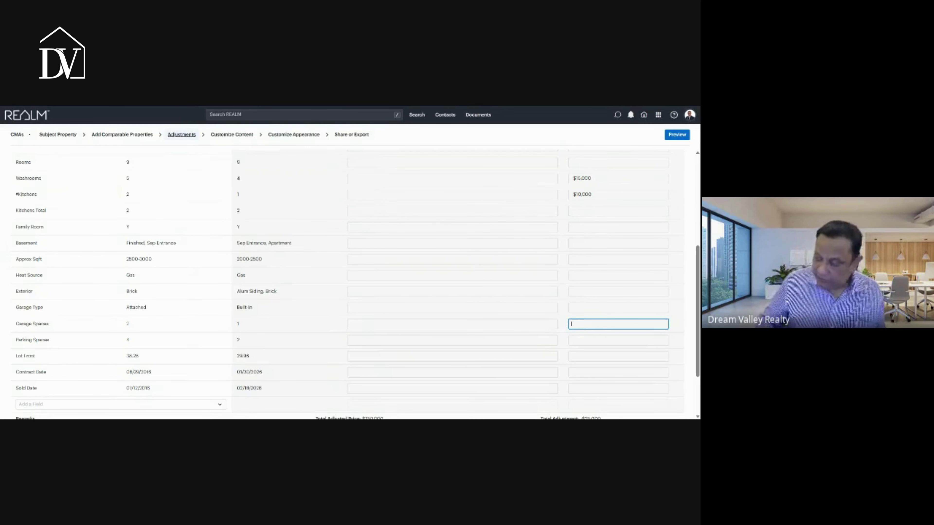
text(70)
text(000)
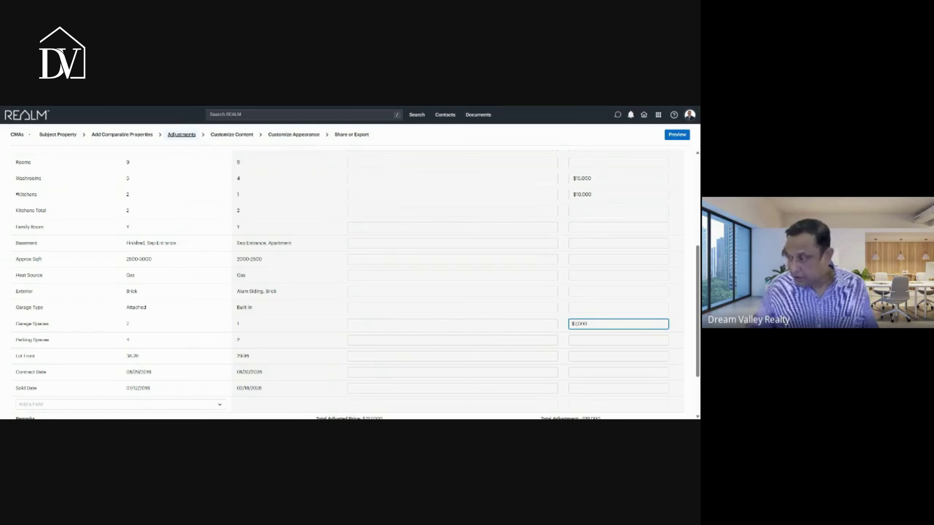
text(-)
scroll(378, 306, down, 2)
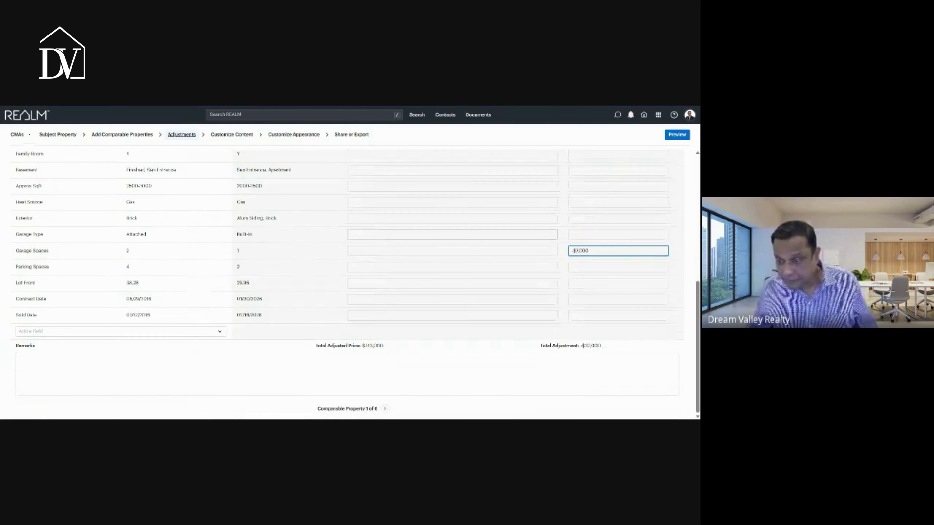
key(BackSpace)
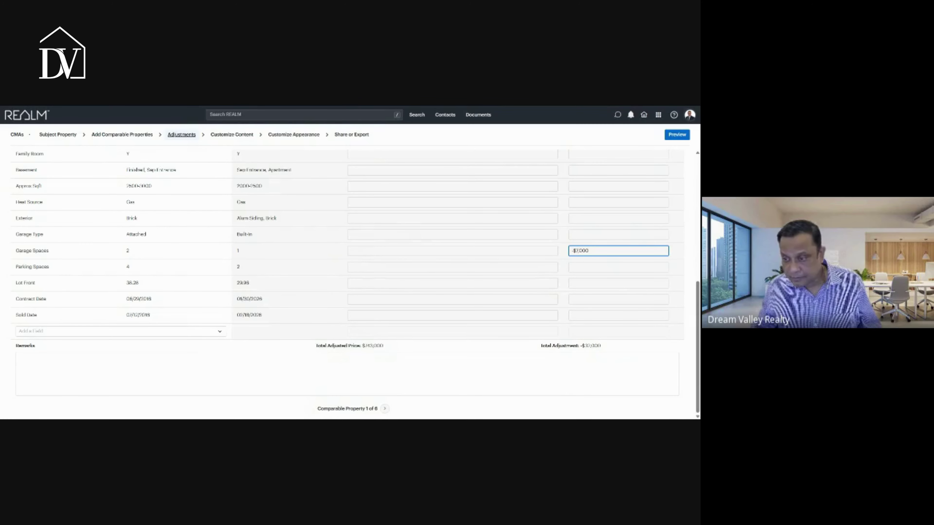
scroll(381, 309, up, 7)
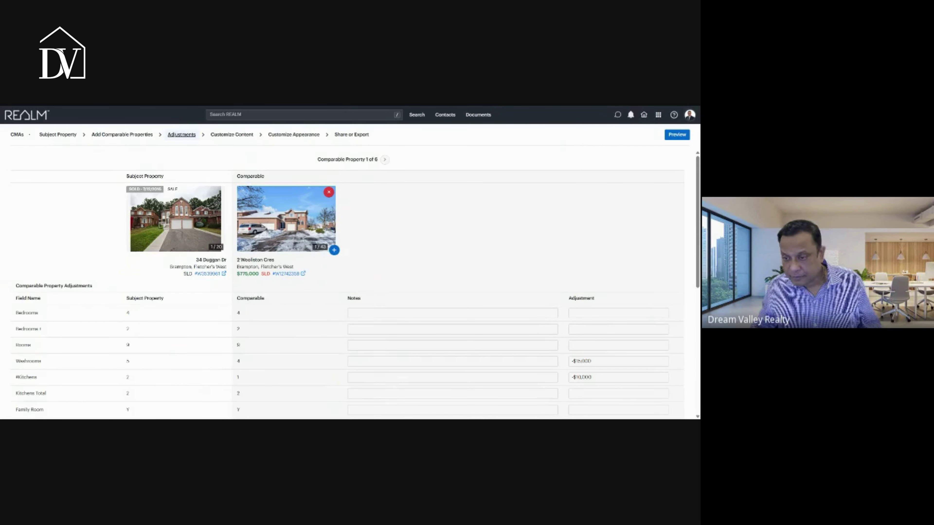
Compare the lot frontages of the subject and the first comparable, and enter a Lot Front adjustment of -$5,000
scroll(373, 287, down, 10)
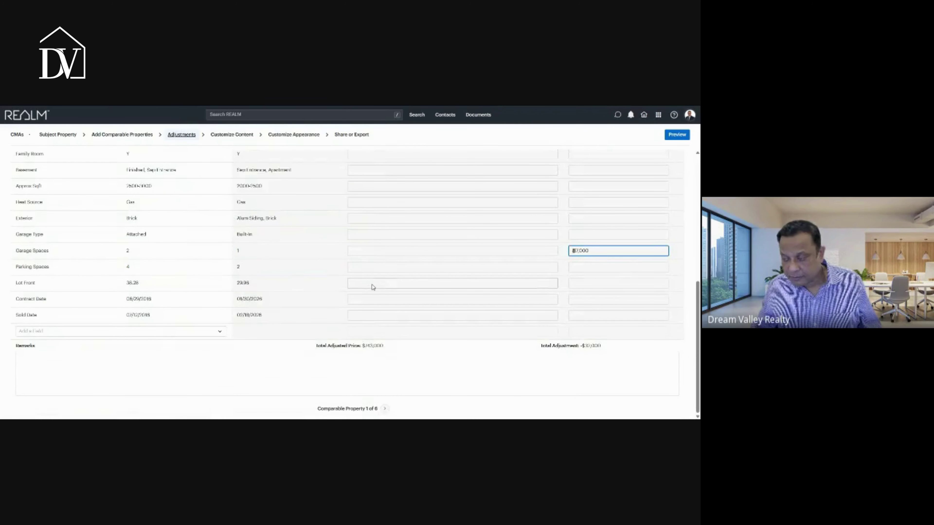
key(BackSpace)
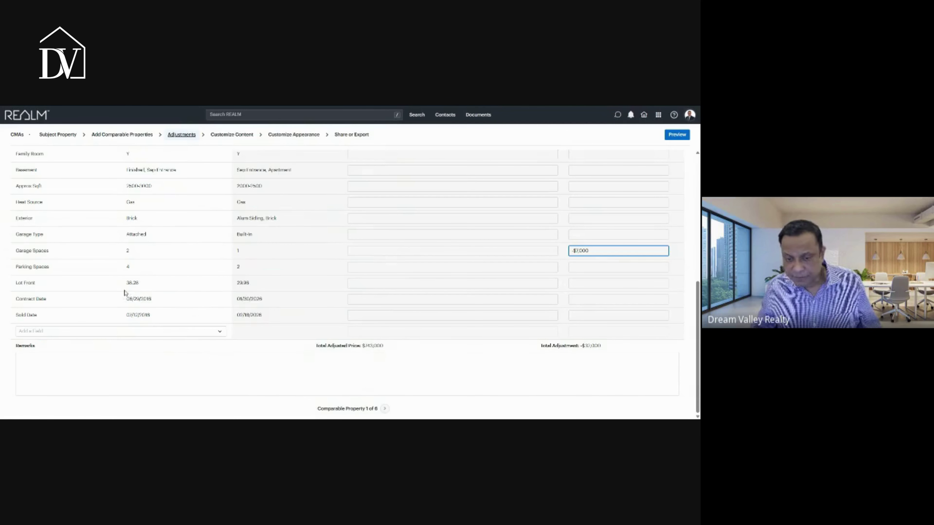
text(-)
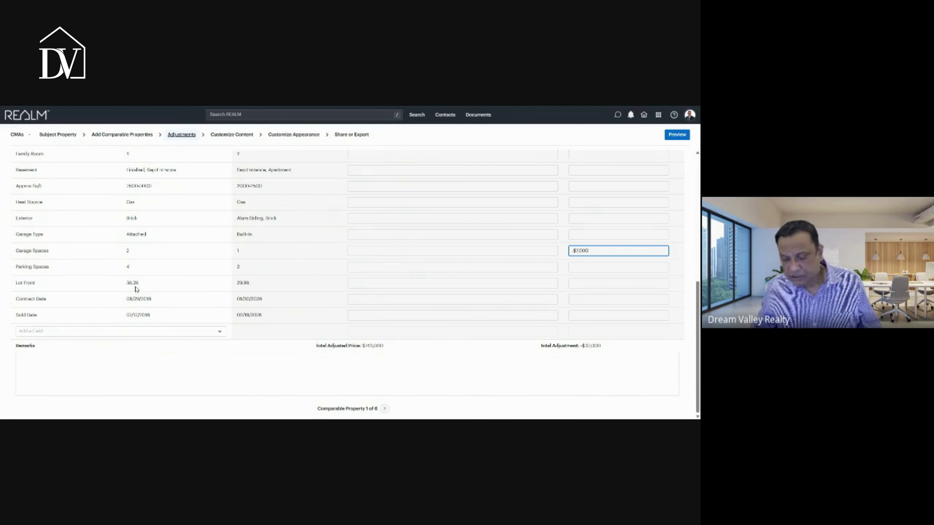
key(BackSpace)
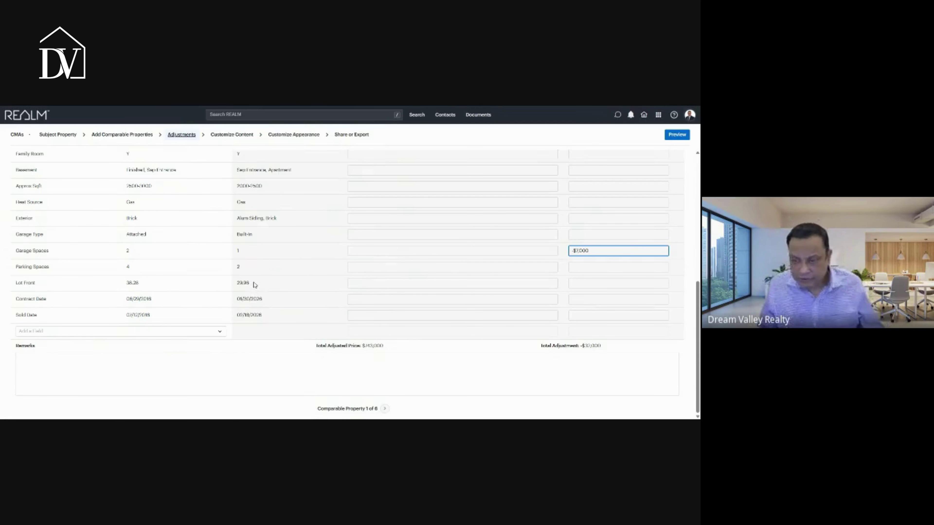
key(BackSpace)
click(618, 284)
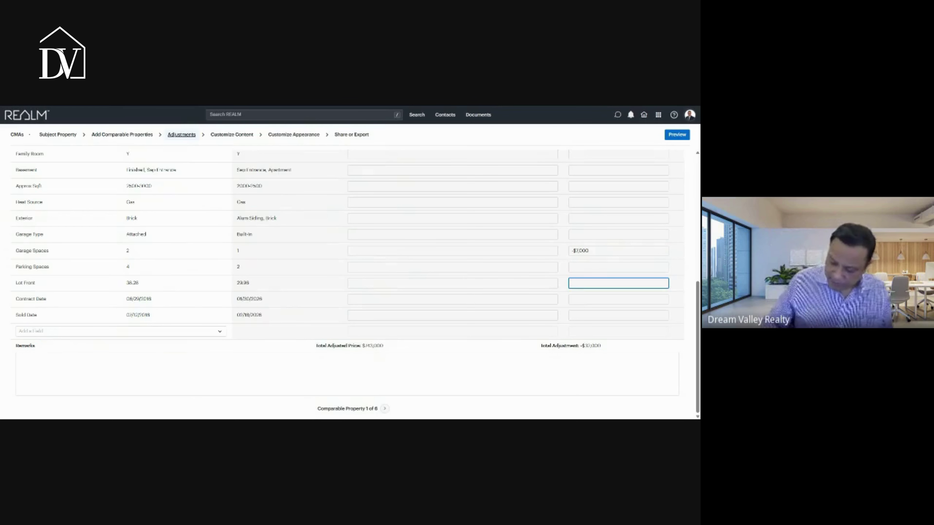
text(50)
key(BackSpace)
key(BackSpace)
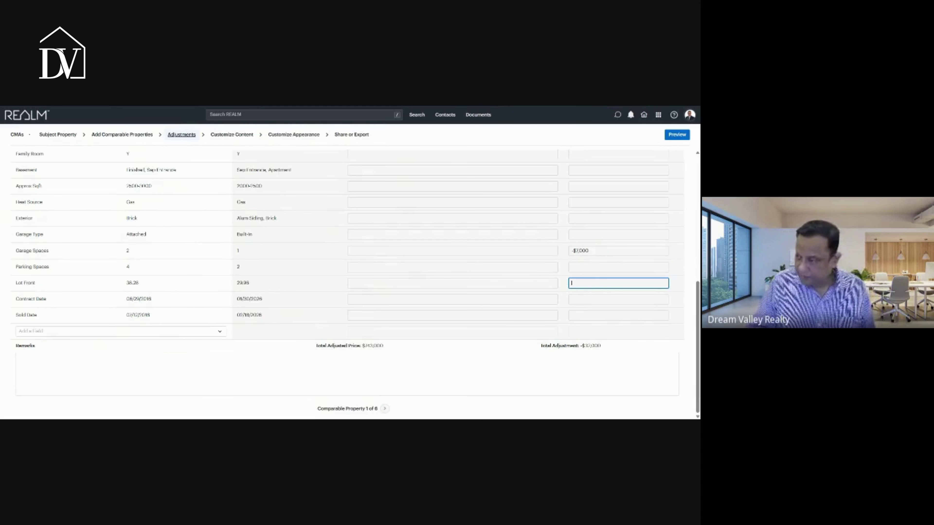
text(-$5,000)
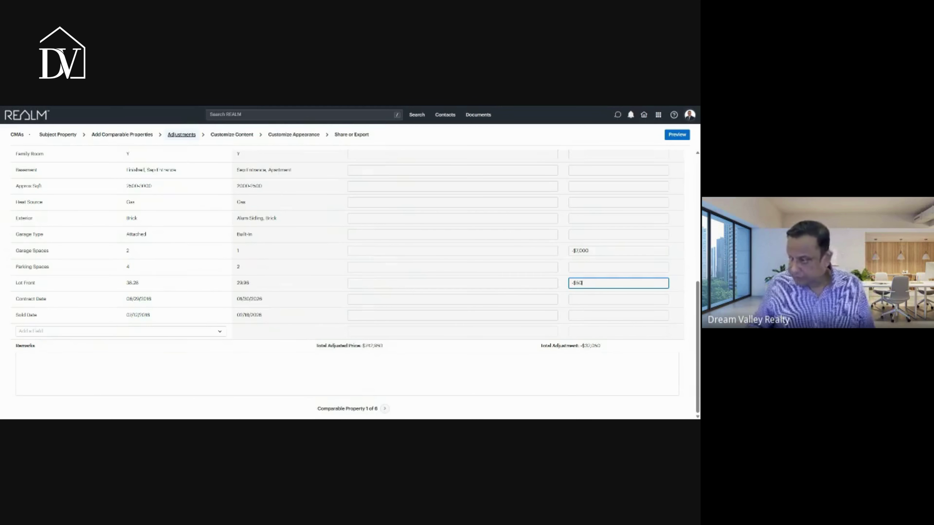
key(Tab)
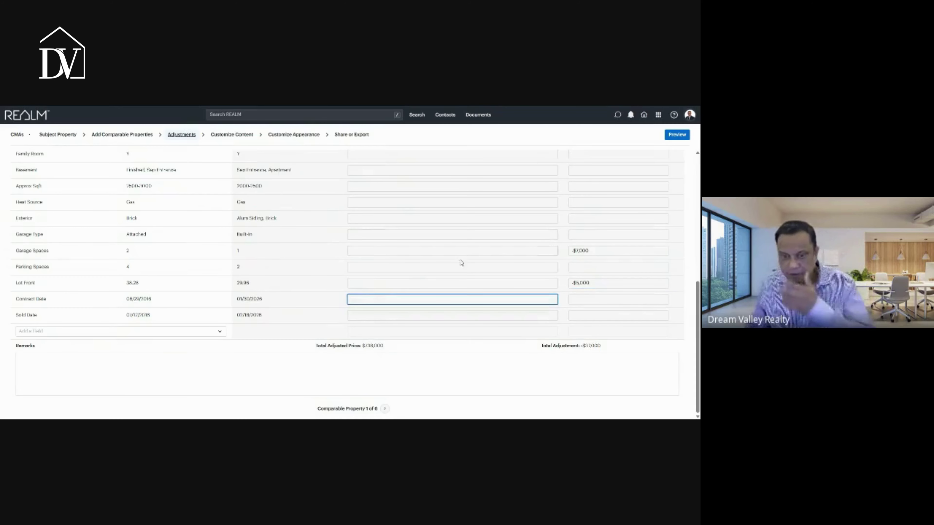
View the second comparable's adjustments, then return to the list of comparables and check its sold date
scroll(253, 301, up, 6)
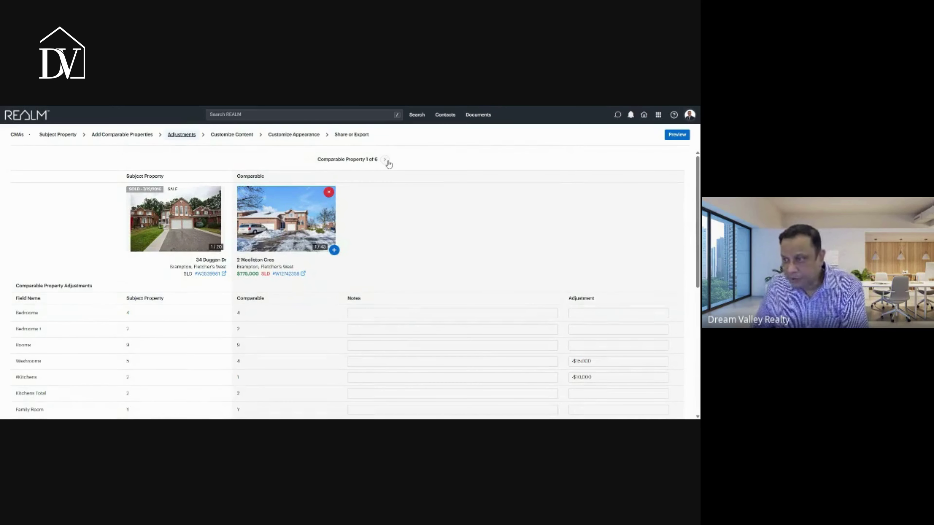
click(387, 161)
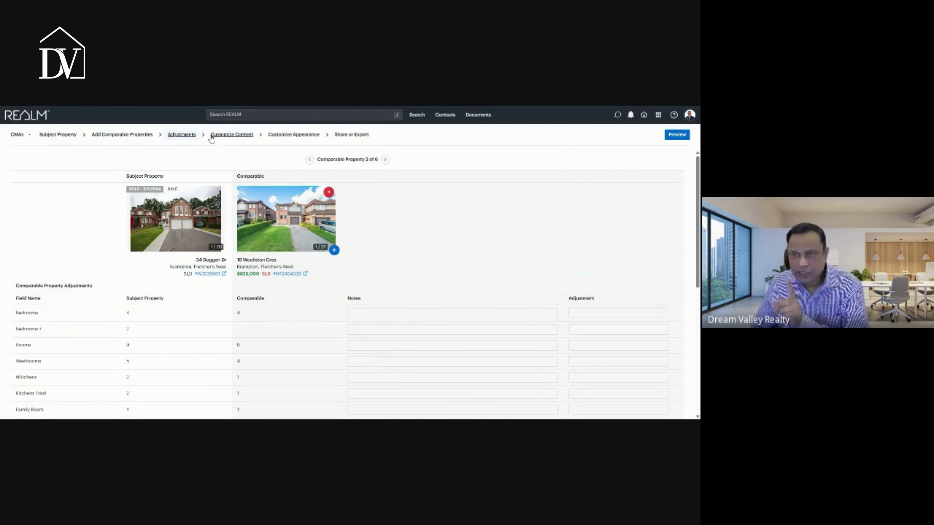
click(114, 139)
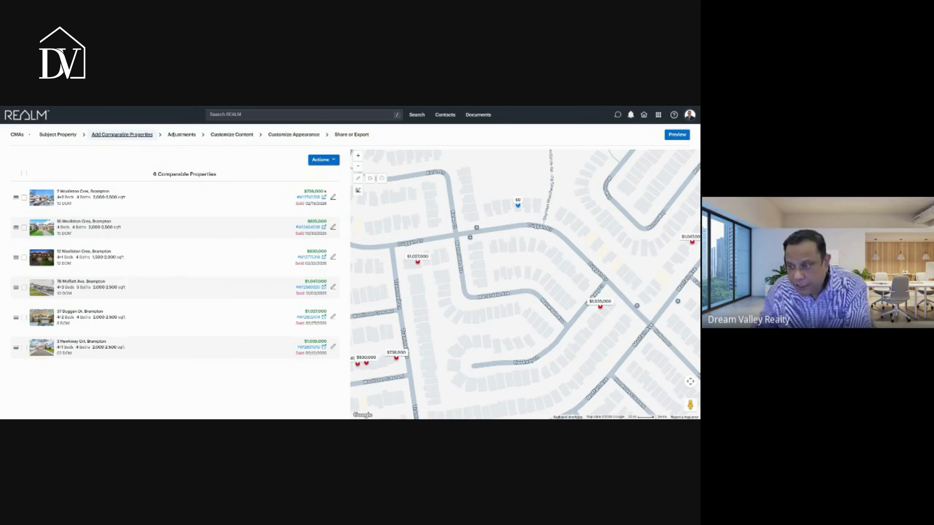
drag(318, 233, 327, 235)
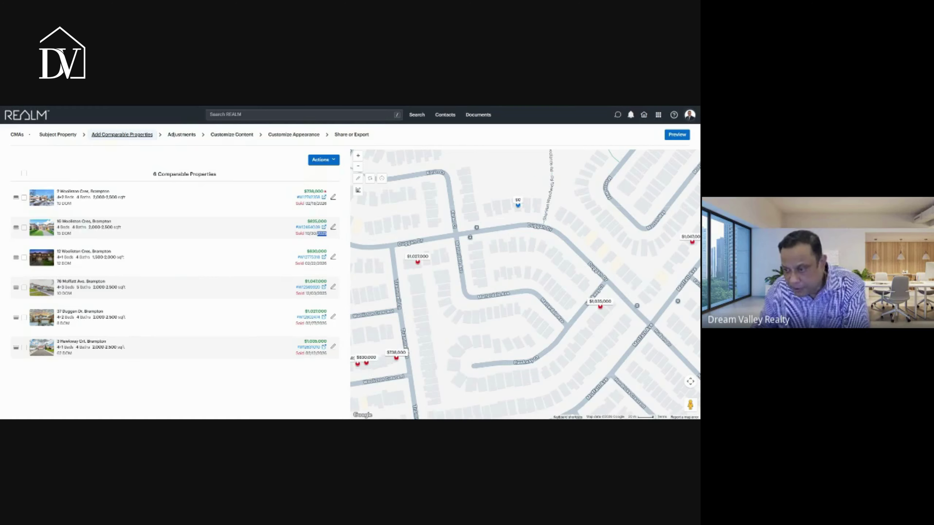
Delete the second and fourth comparables, the two sold in 2025, from the analysis
click(24, 288)
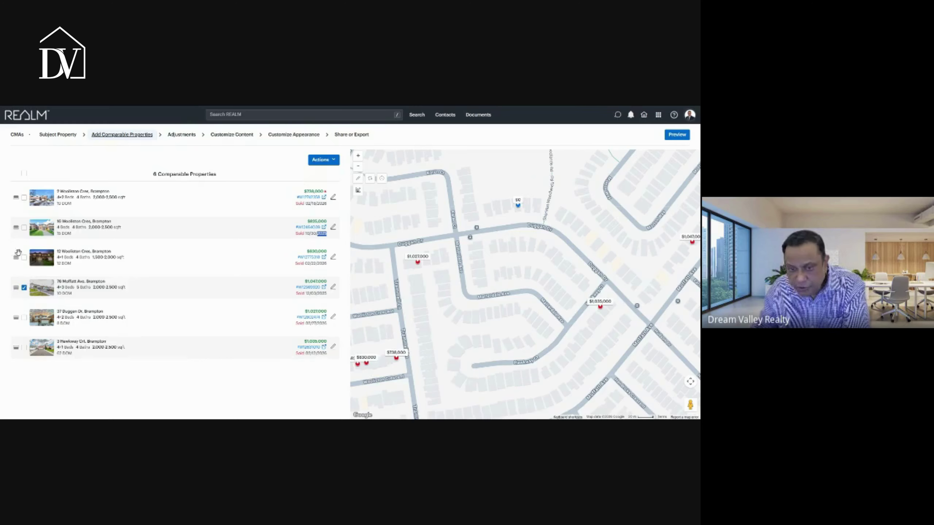
click(24, 228)
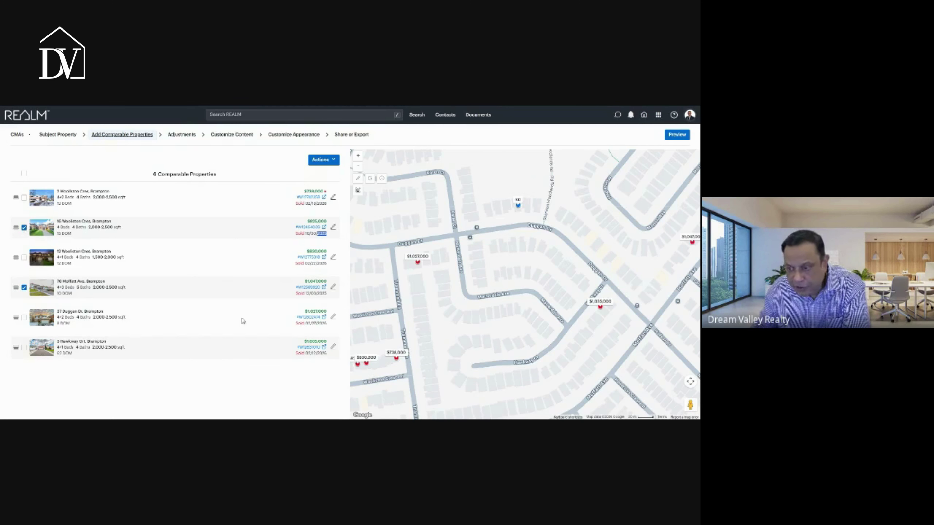
click(333, 160)
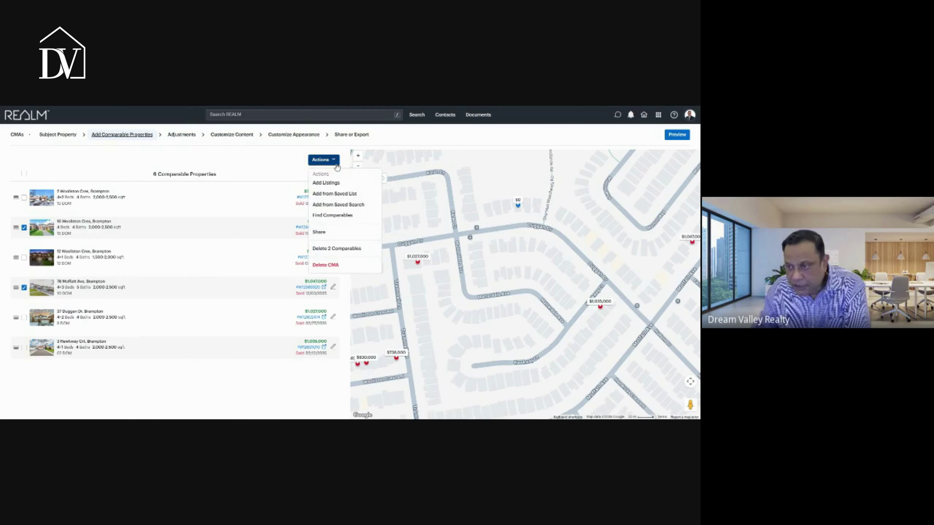
click(338, 249)
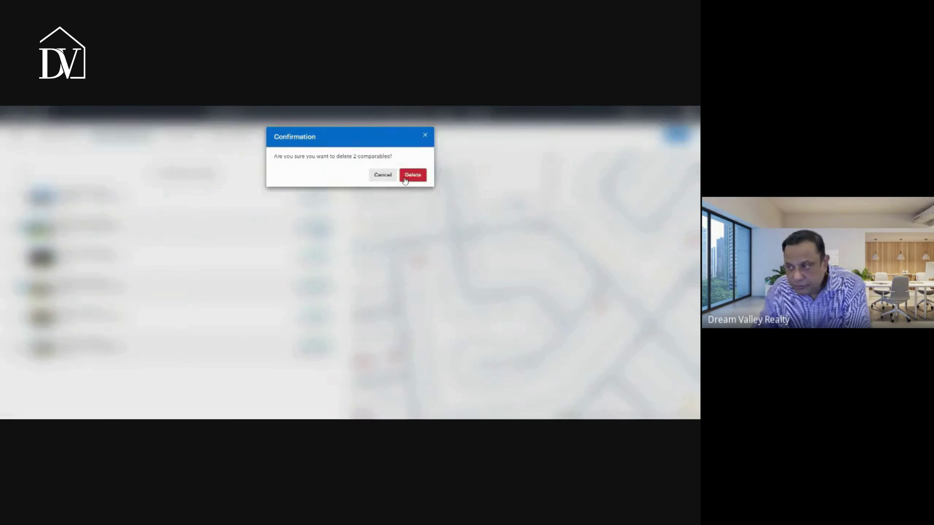
click(414, 176)
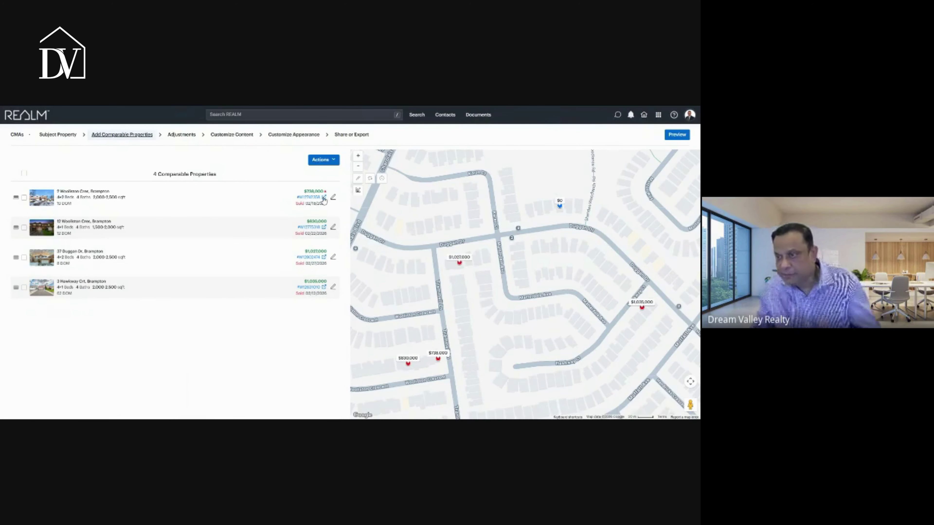
Reopen the adjustments, review the entries of the first comparable, and move on to the second comparable
click(190, 137)
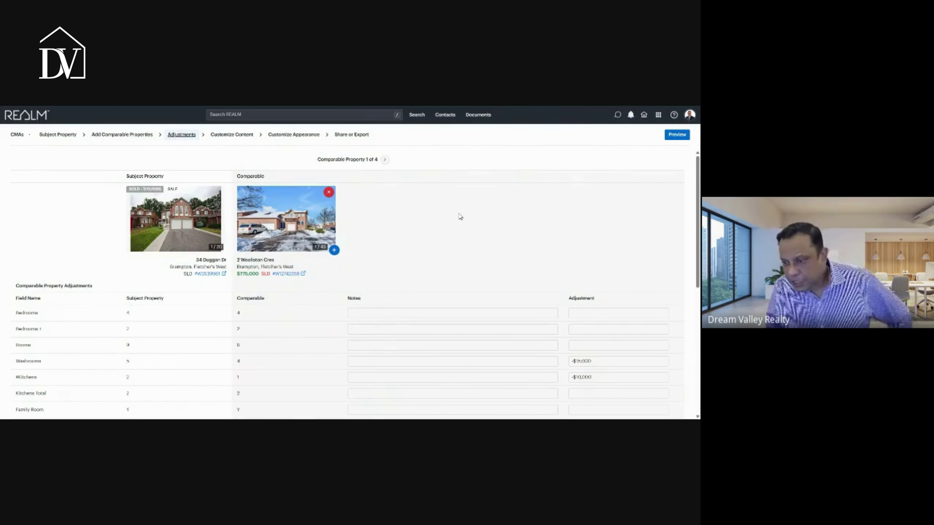
scroll(460, 217, down, 3)
scroll(460, 217, down, 5)
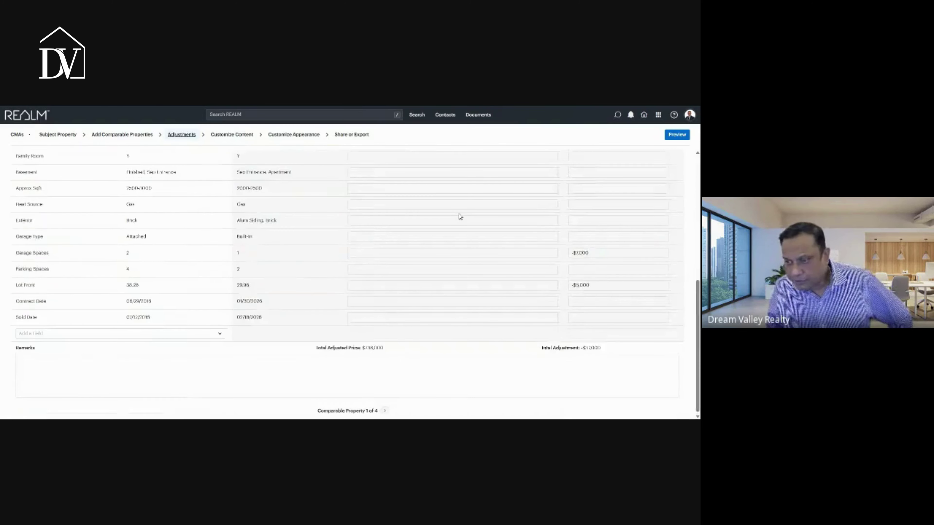
scroll(459, 217, up, 10)
click(386, 160)
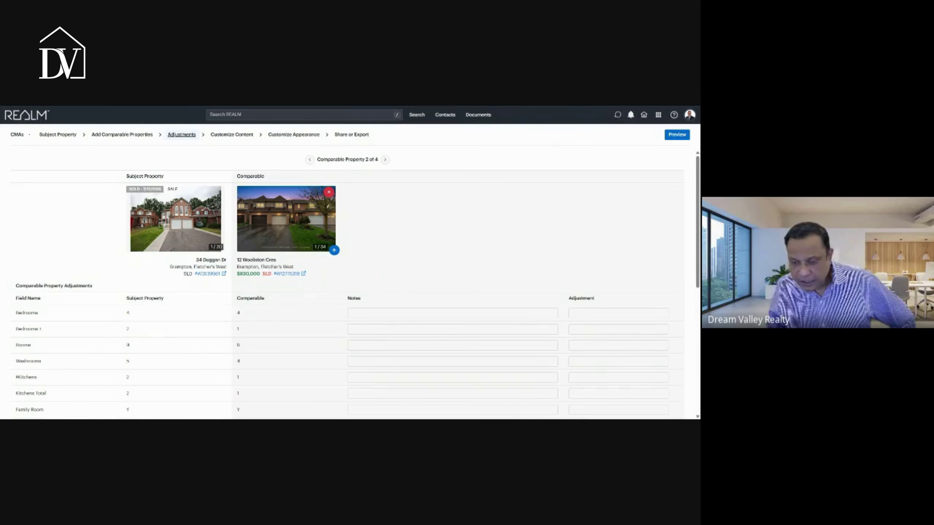
Enter a Bedrooms + adjustment of -$5,000 for the second comparable
click(350, 330)
key(Tab)
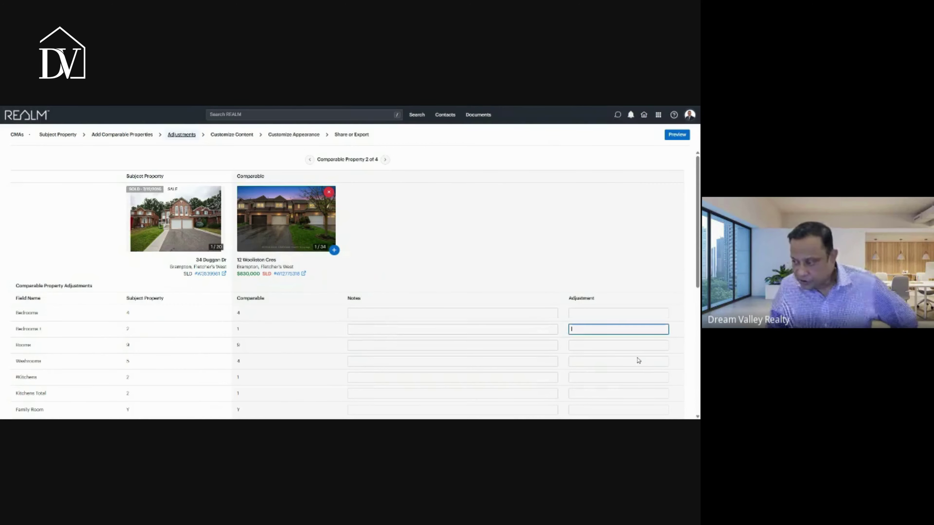
text(-$5,0)
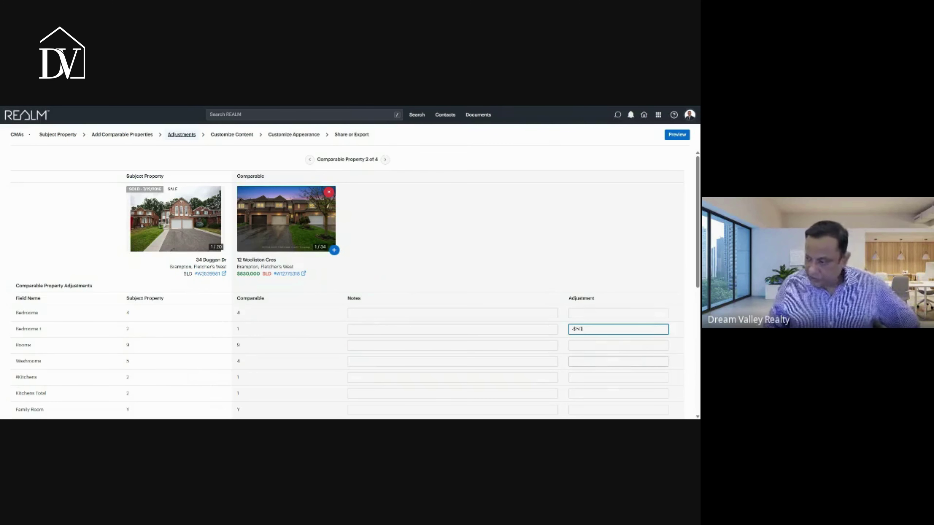
text(00)
Enter a washrooms adjustment of -$15,000 and a #Kitchens adjustment of -$10,000 for the second comparable
scroll(322, 209, down, 2)
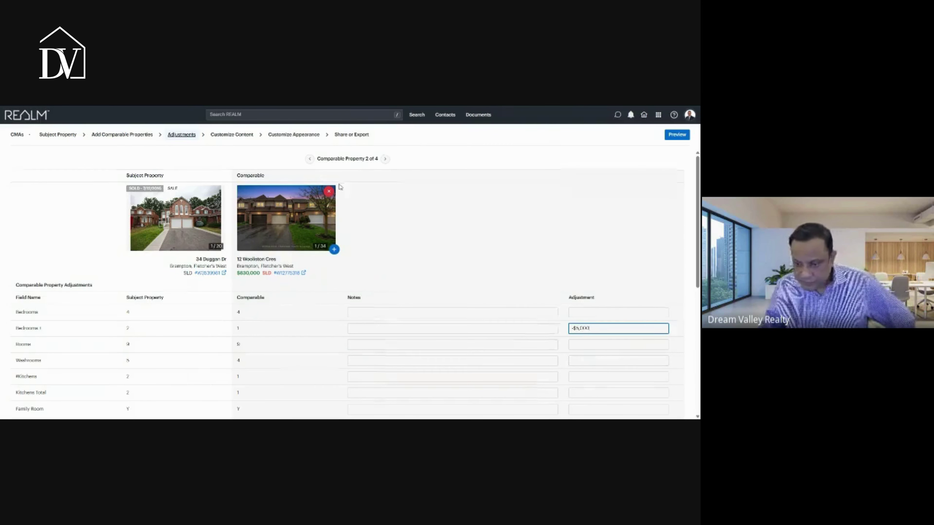
click(584, 290)
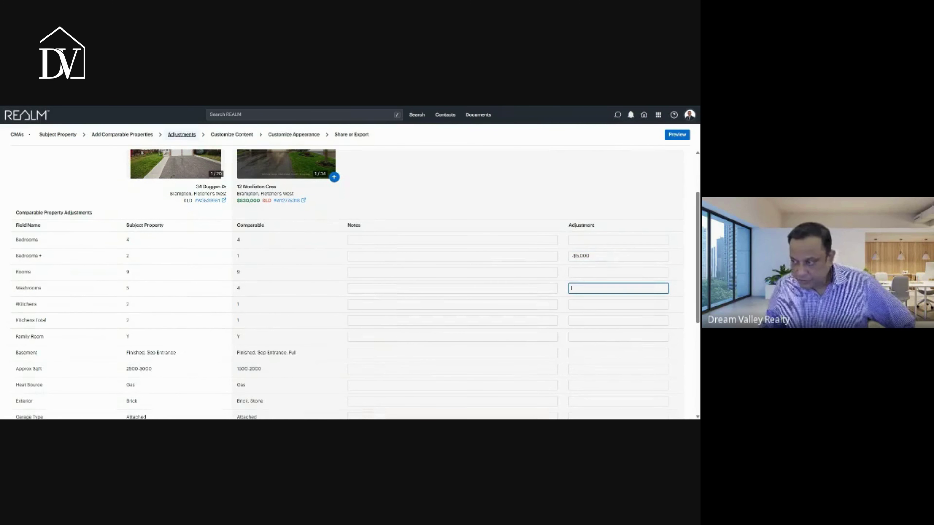
text(-$15)
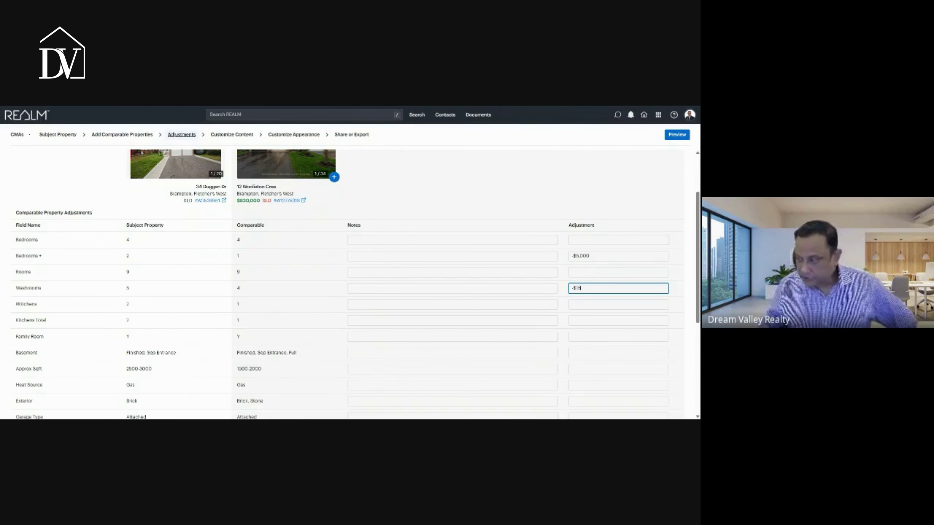
text(,000)
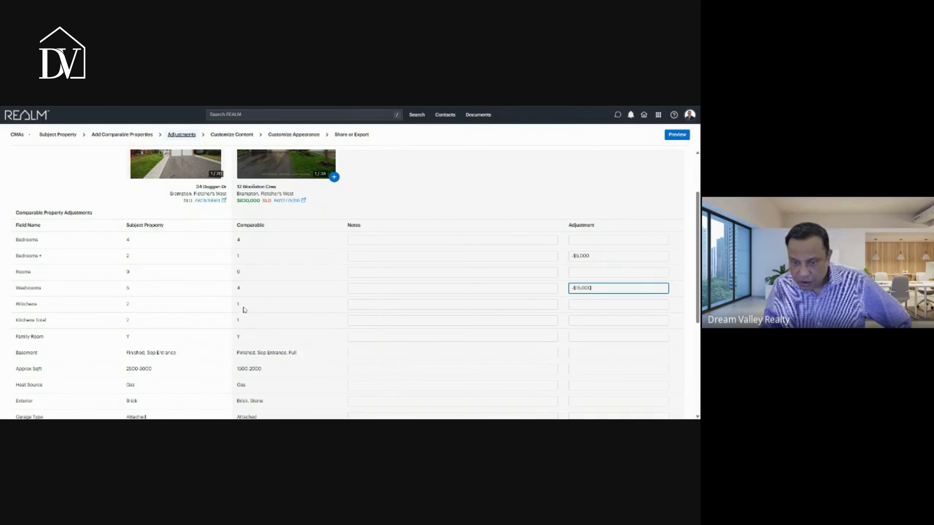
click(588, 304)
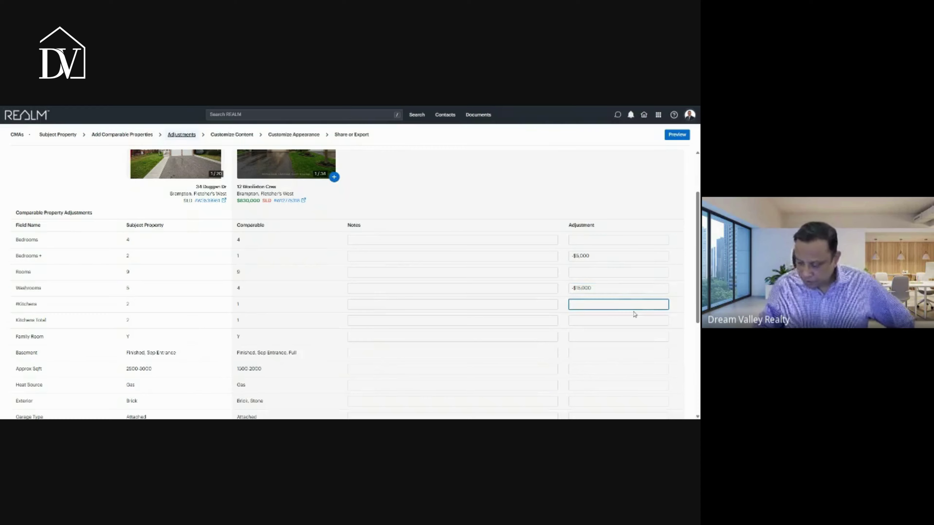
text(-$10,000)
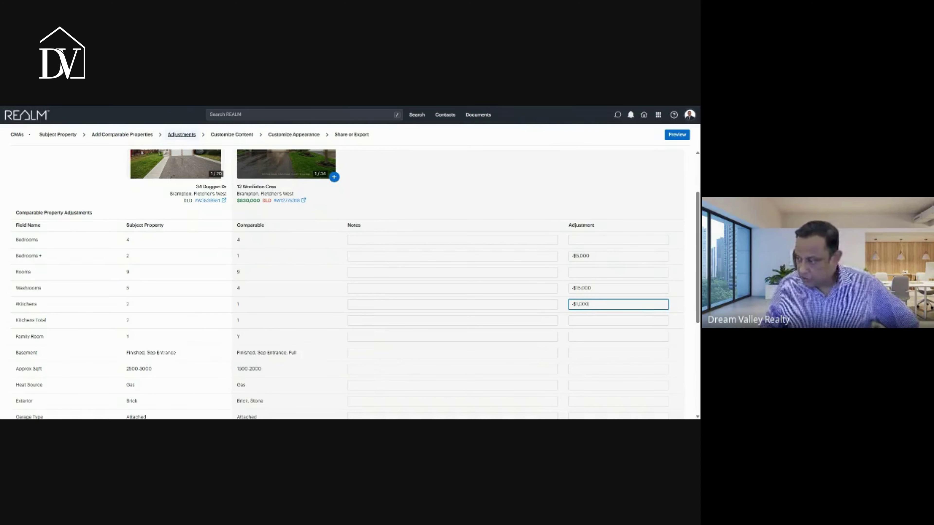
Compare the remaining features of the second comparable with the subject, and enter an Approx Sqft adjustment of -$5,000
scroll(555, 318, down, 2)
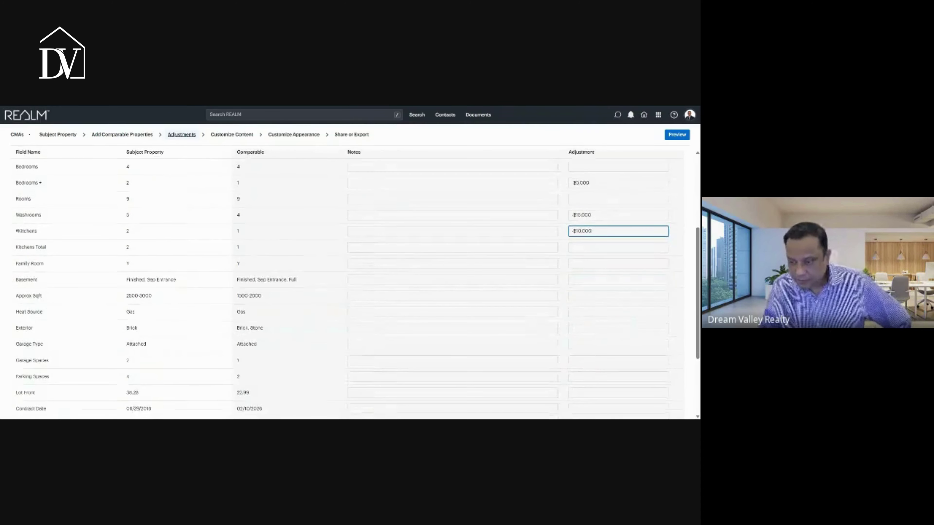
scroll(522, 322, down, 1)
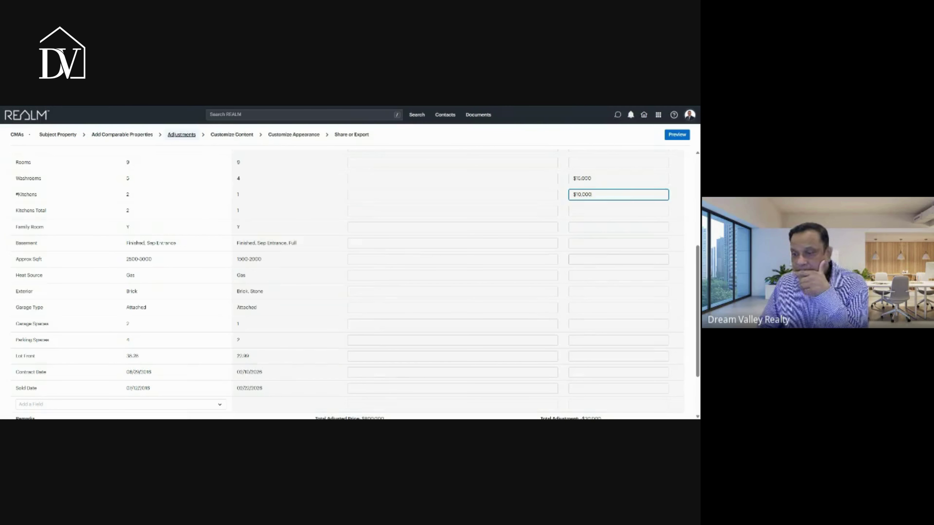
click(618, 259)
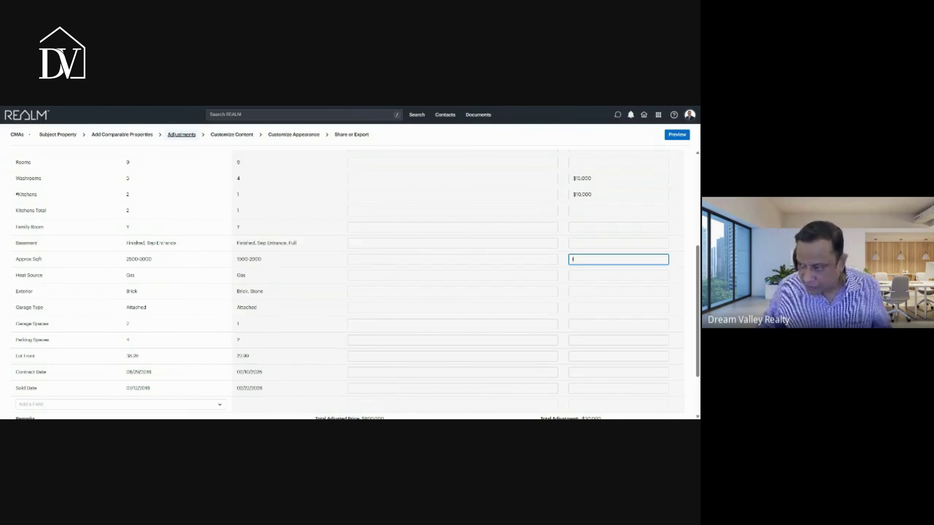
text(-$5,00)
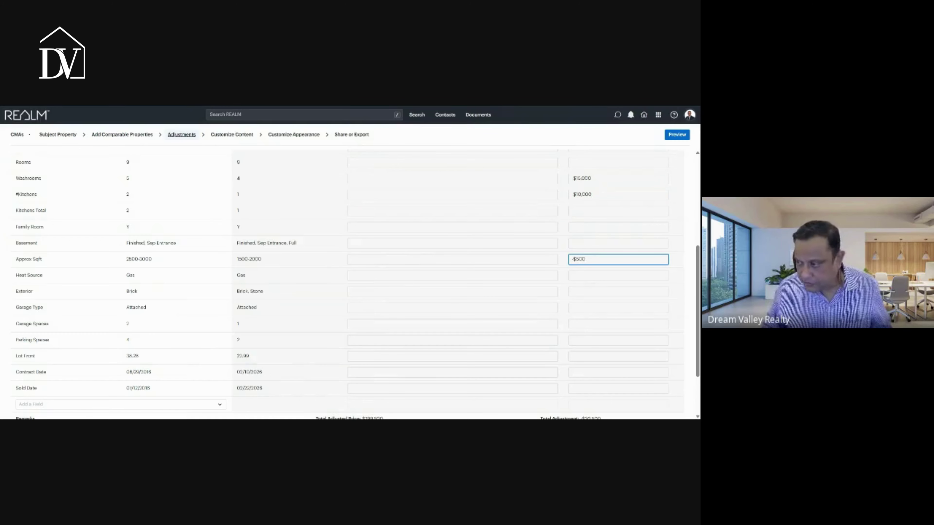
text(0)
Enter a Lot Front adjustment of -$5,000 for the second comparable
scroll(585, 257, down, 2)
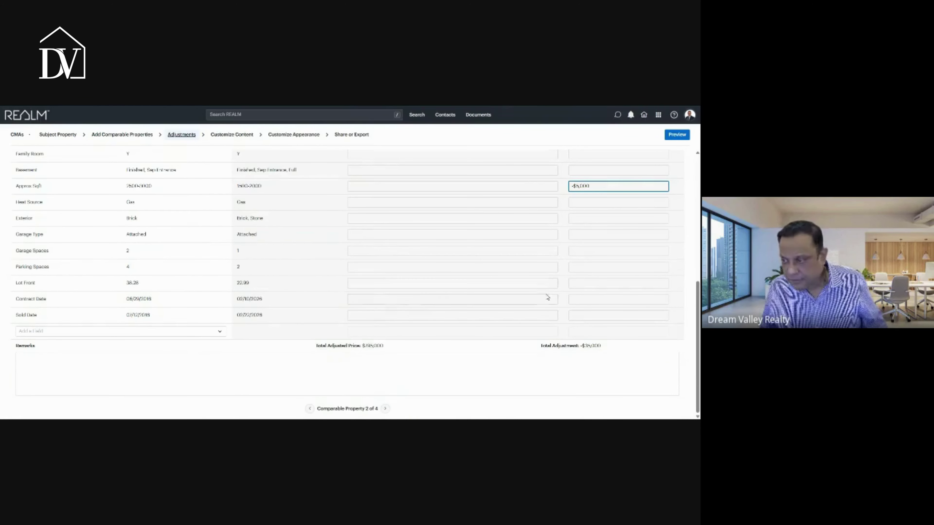
click(589, 283)
text(-$)
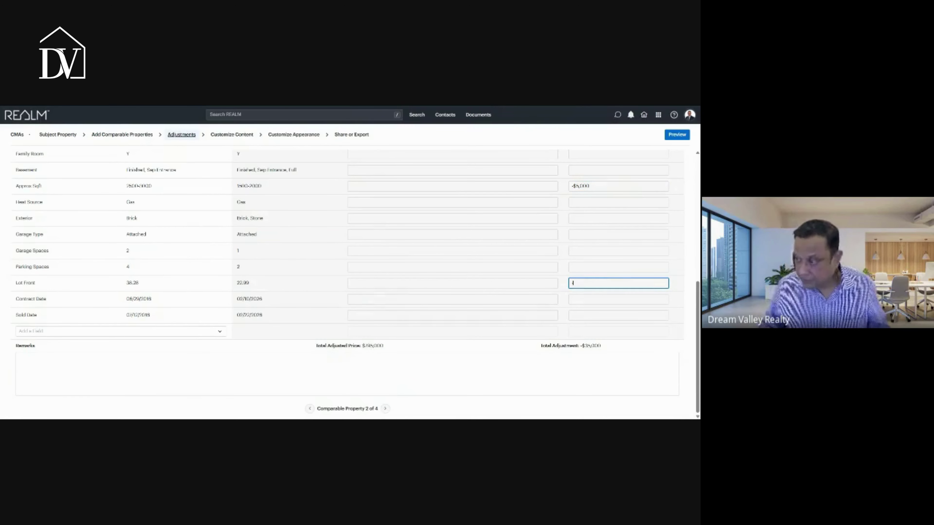
text(50,)
text(000)
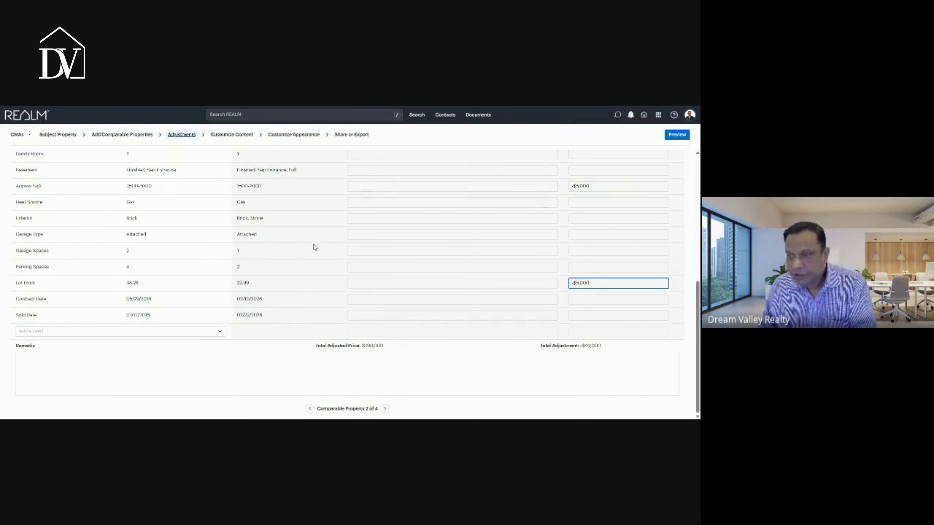
Review the second comparable's entered adjustments against the subject, along with its total adjustment and total adjusted price
scroll(314, 247, up, 5)
scroll(314, 247, up, 2)
scroll(314, 247, down, 7)
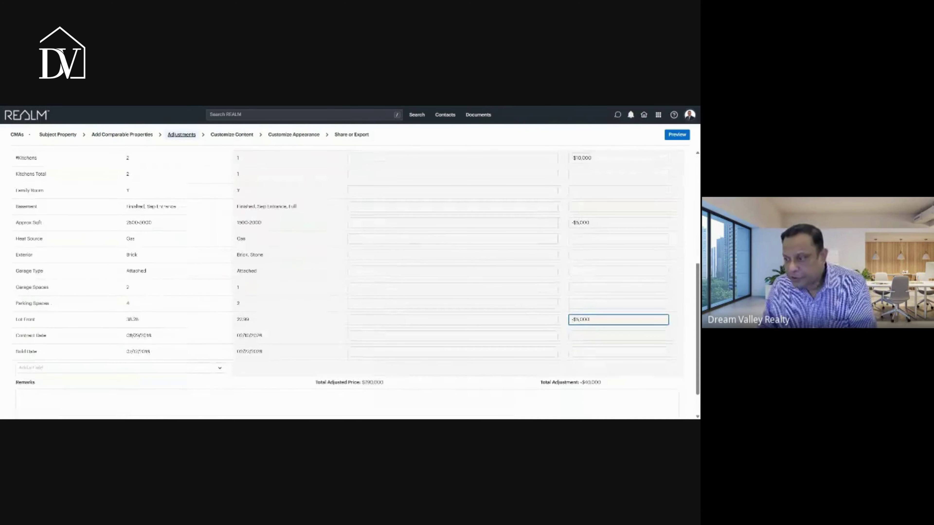
scroll(349, 283, up, 1)
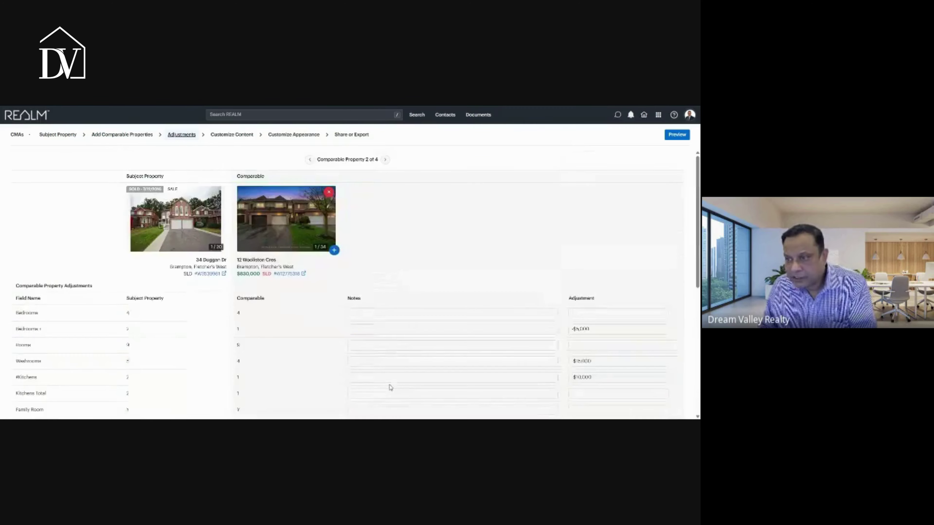
scroll(317, 288, down, 2)
scroll(405, 329, down, 5)
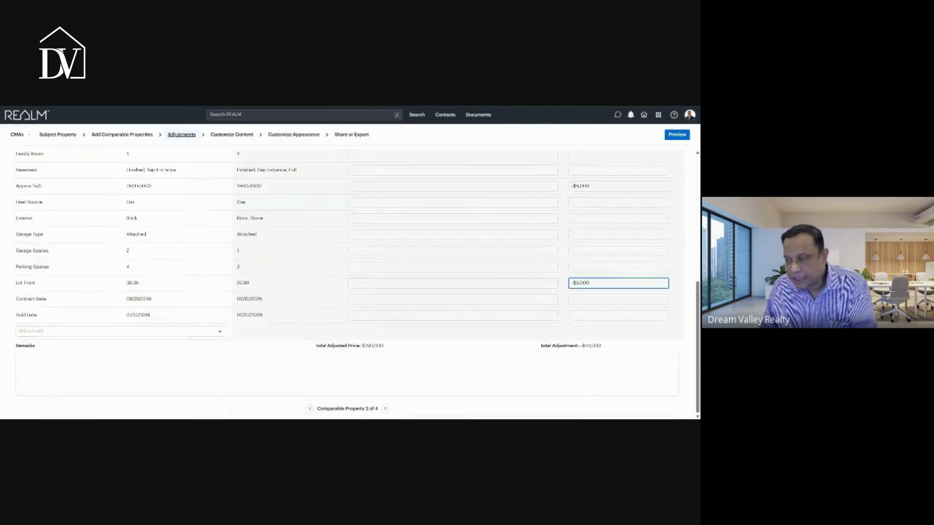
drag(364, 345, 404, 350)
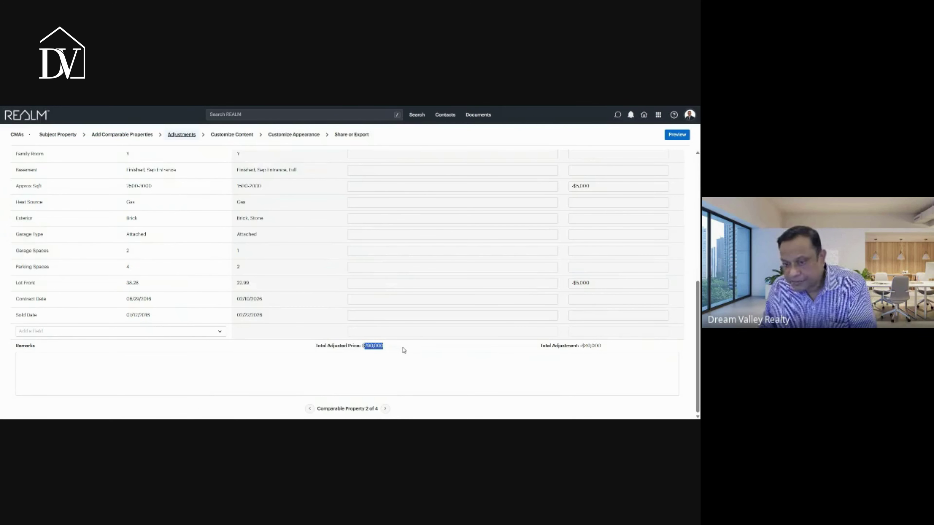
scroll(403, 350, up, 1)
scroll(403, 350, down, 1)
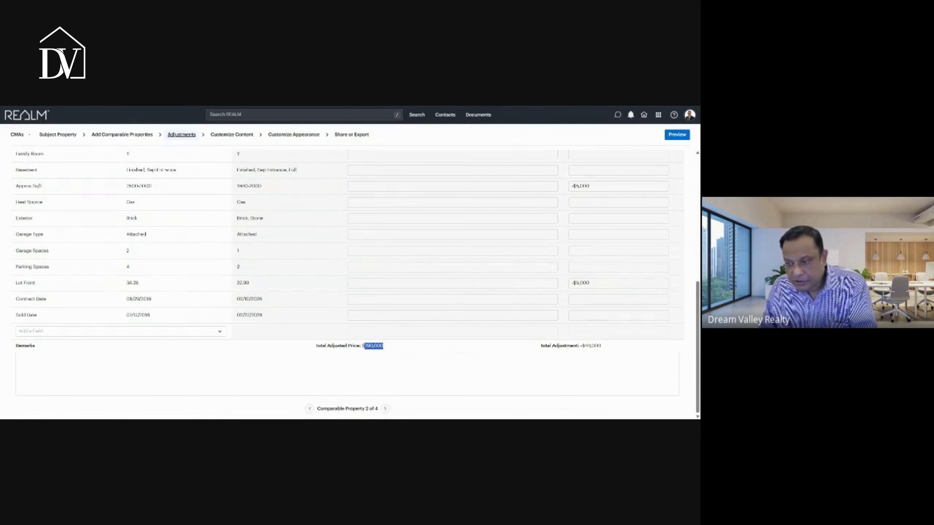
Open the third comparable and enter a washrooms adjustment of -$15,000 and a #Kitchens adjustment of -$10,000
scroll(403, 349, up, 7)
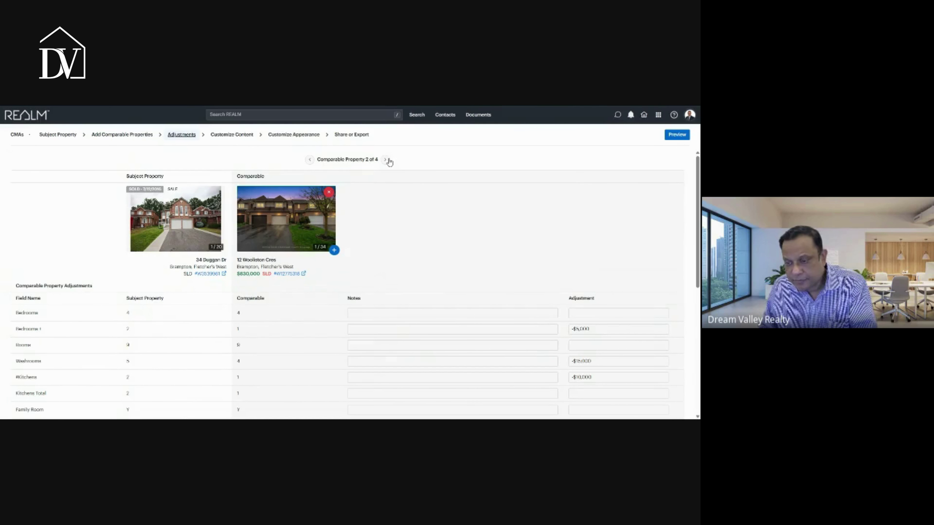
click(387, 160)
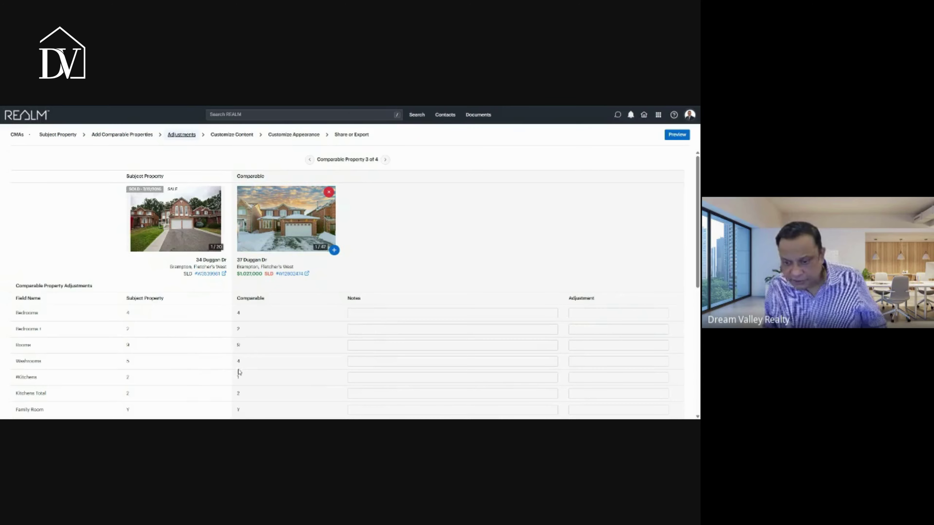
click(573, 361)
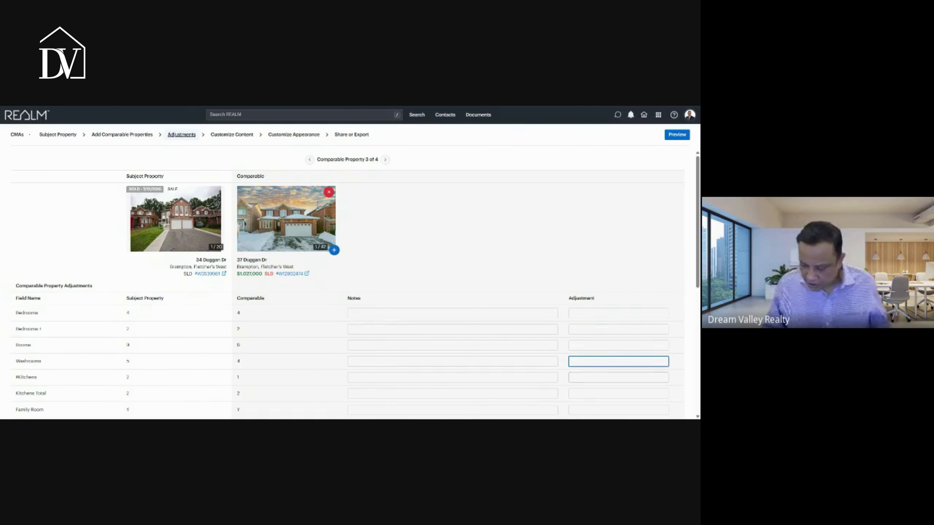
text(-$1)
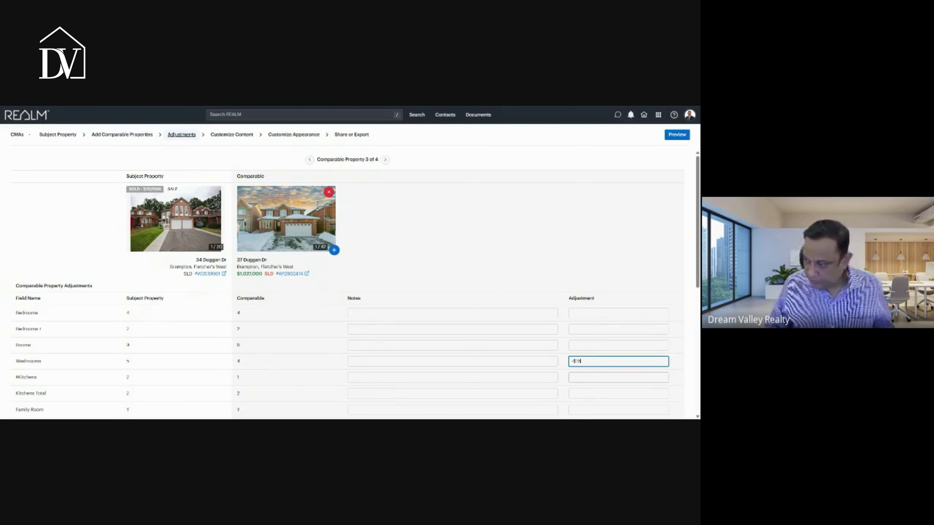
text(5,000)
scroll(444, 254, down, 2)
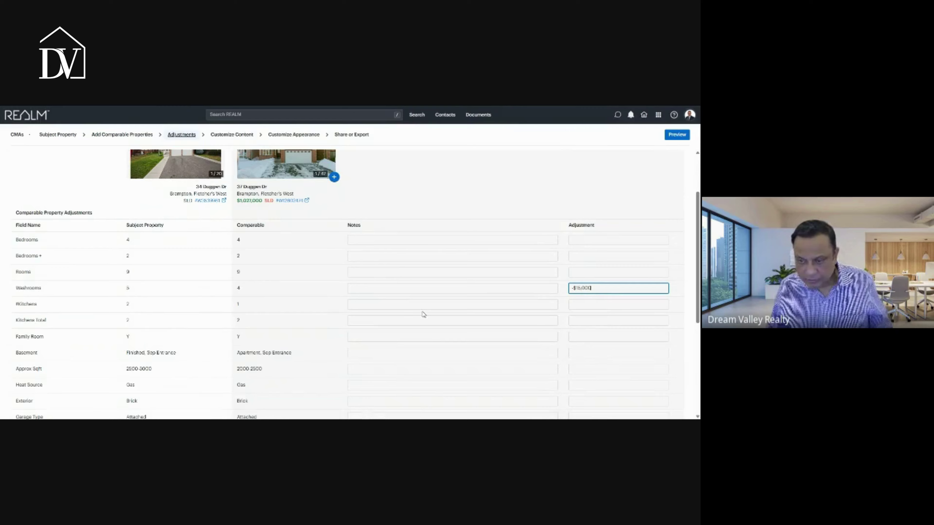
click(572, 305)
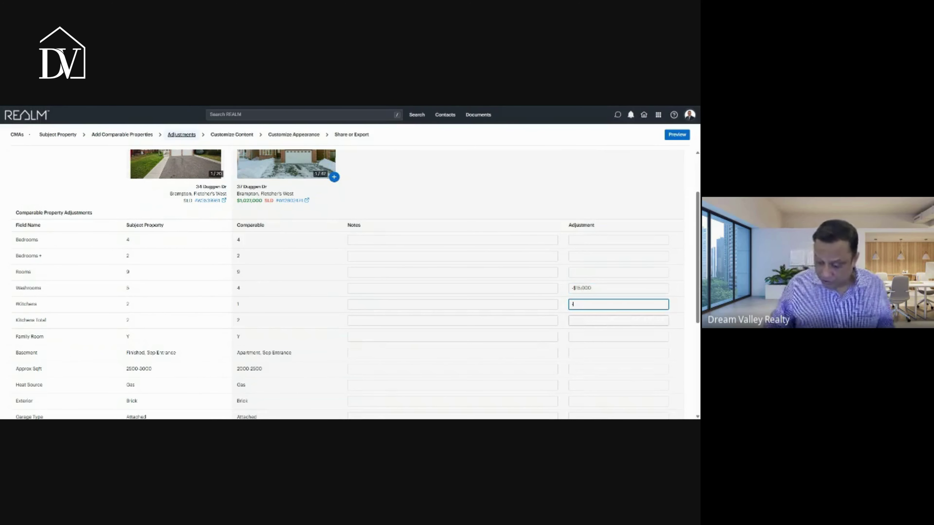
text(-$10,00)
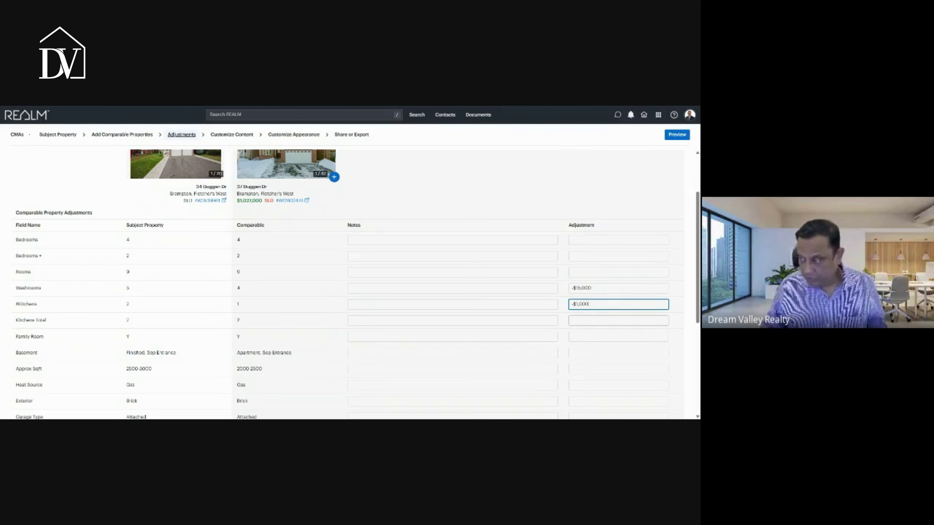
text(0)
Enter an Approx Sqft adjustment of -$5,000 for the third comparable and check its remaining features against the subject
scroll(452, 254, down, 2)
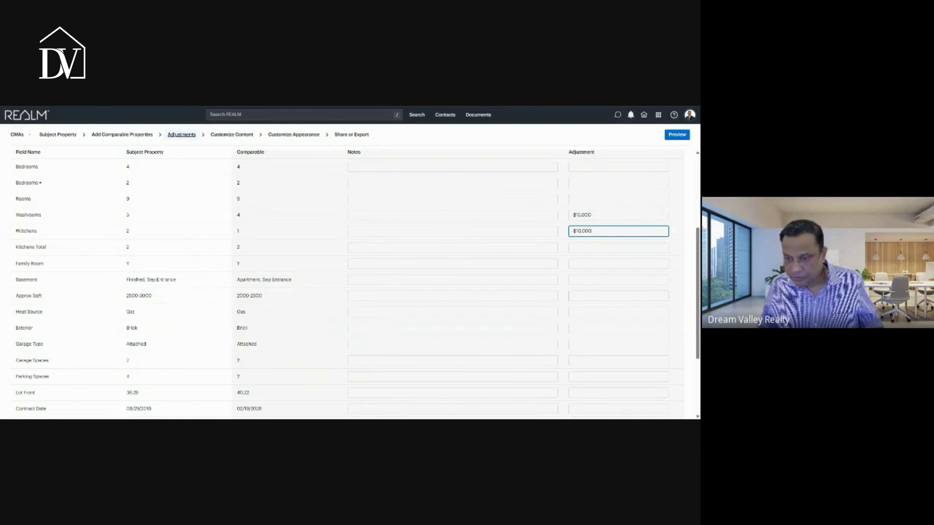
click(571, 295)
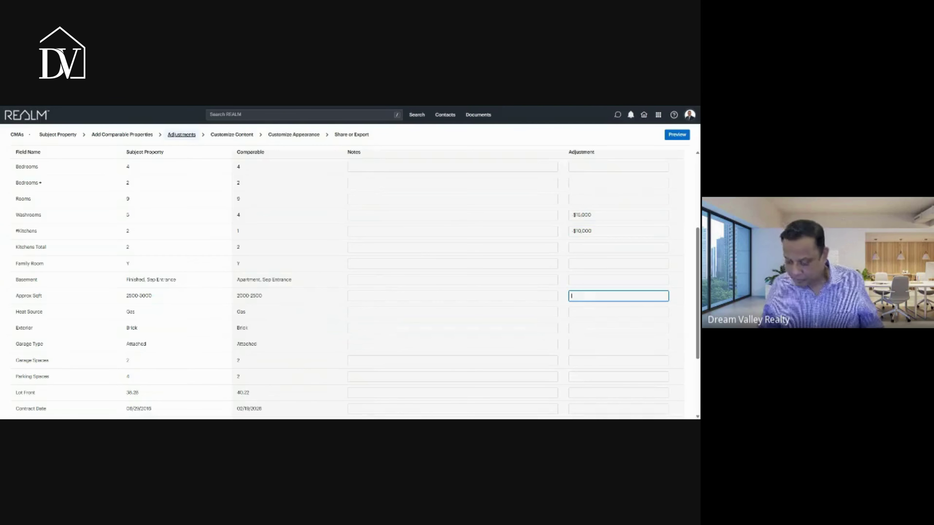
text(-50000)
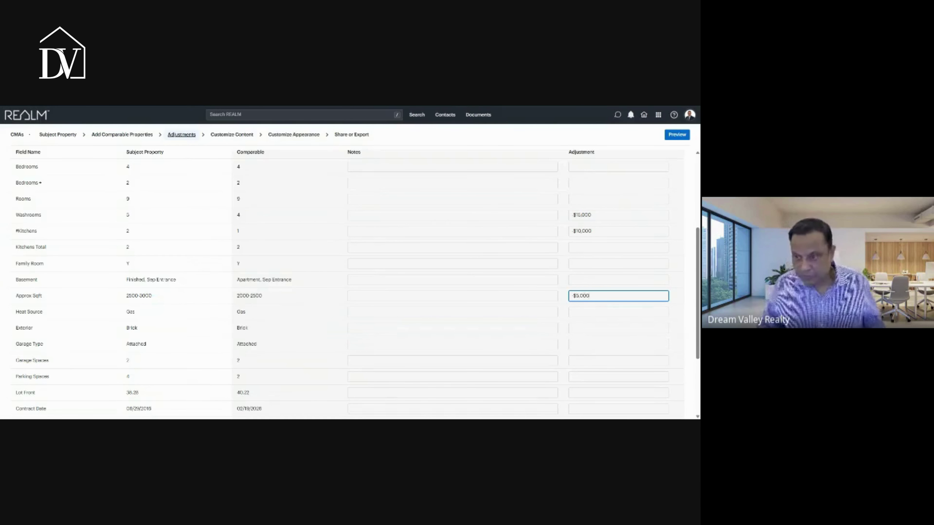
scroll(356, 281, down, 2)
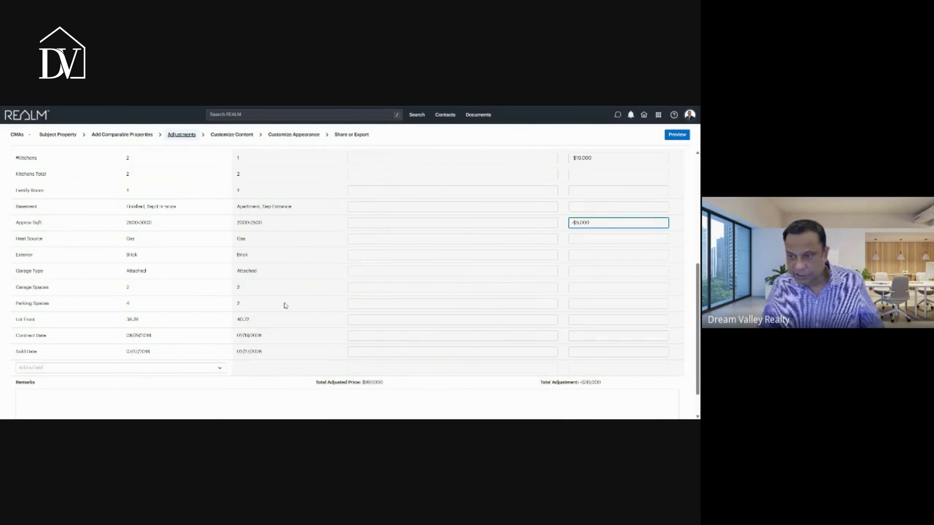
Move on to the fourth comparable and enter a Bedrooms + adjustment of -$5,000
scroll(309, 262, up, 6)
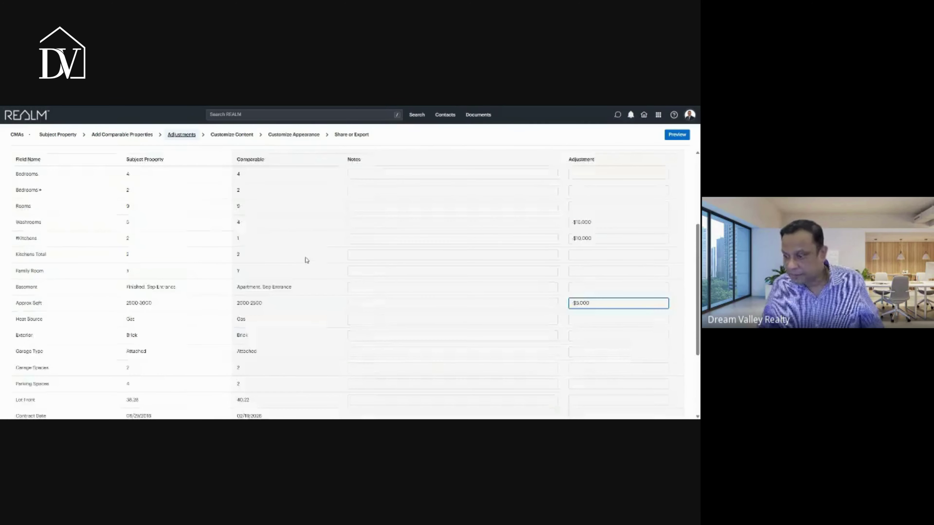
click(385, 159)
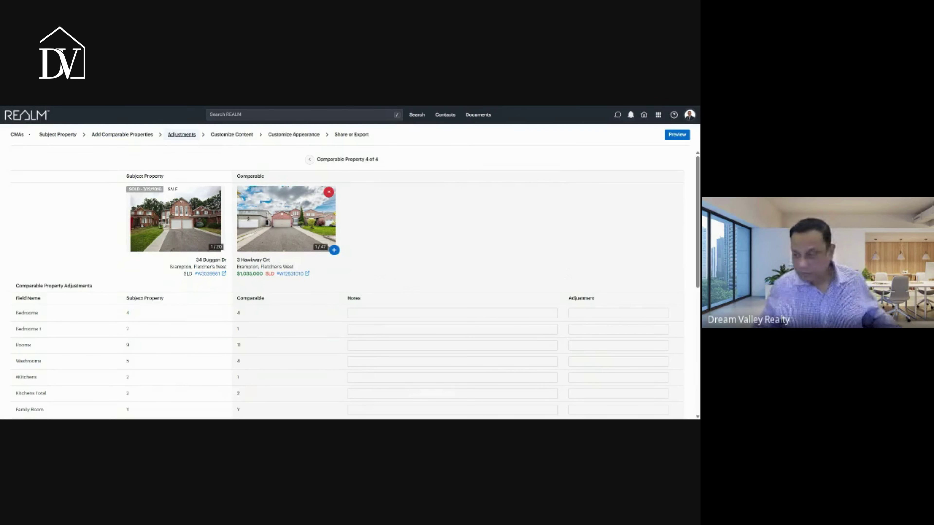
scroll(419, 259, down, 3)
scroll(349, 272, up, 1)
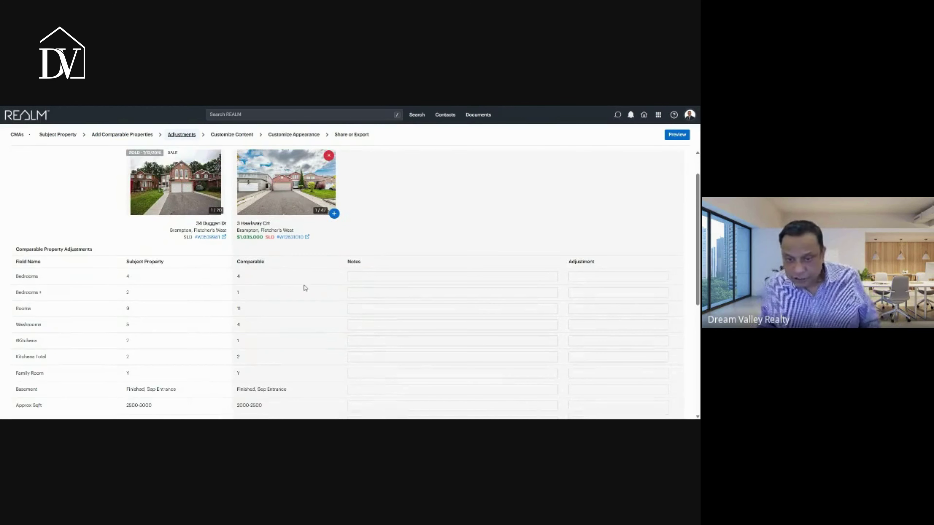
click(618, 293)
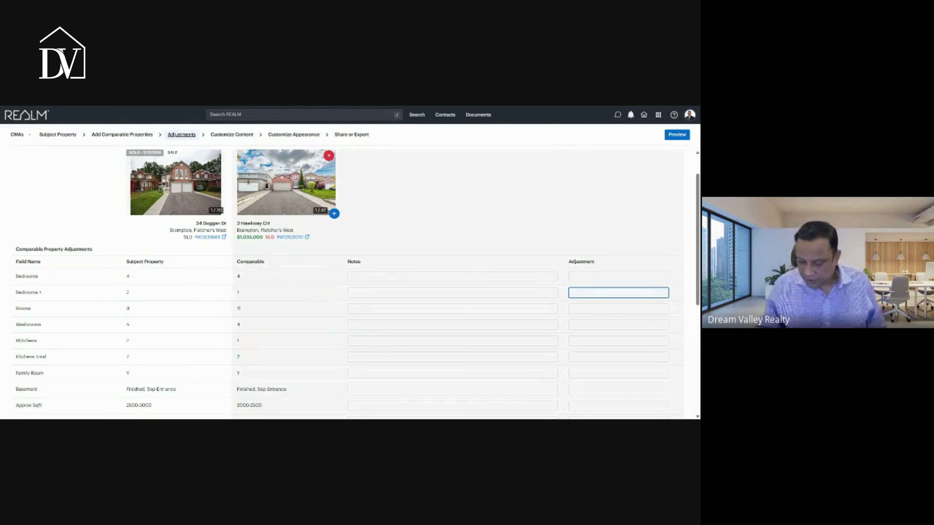
text(-5000)
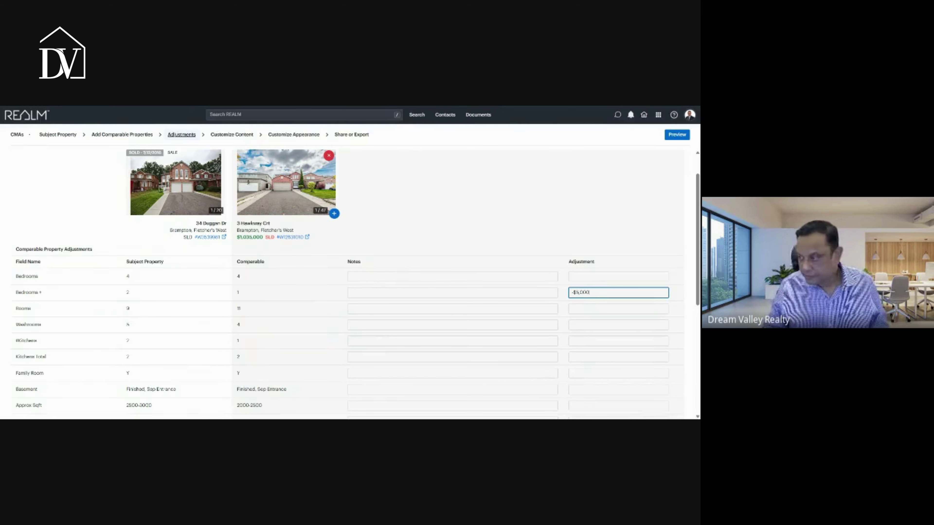
click(615, 247)
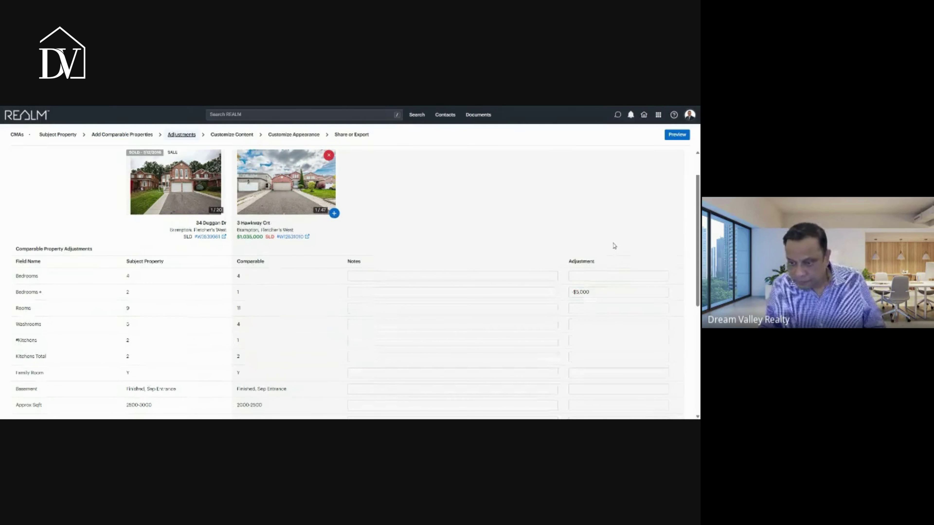
Enter a washrooms adjustment of -$15,000 and a #Kitchens adjustment of -$10,000 for the fourth comparable
scroll(614, 246, down, 2)
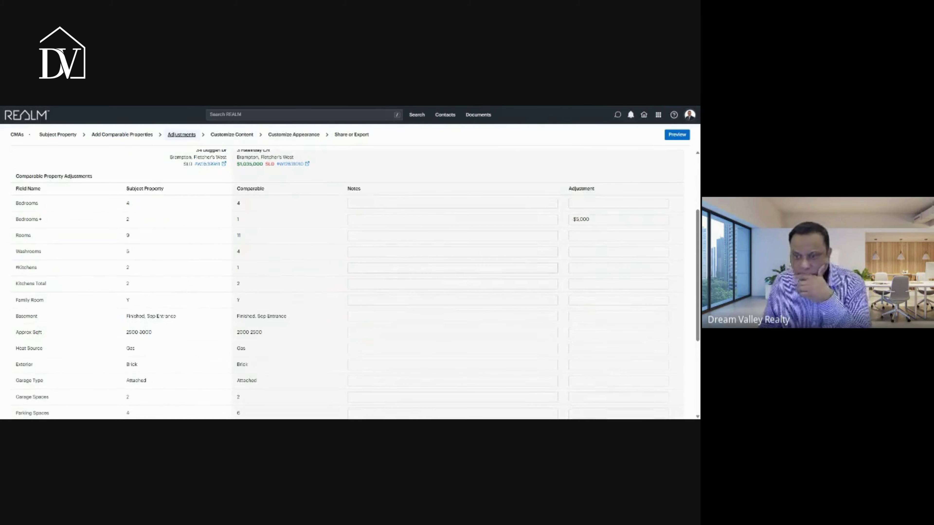
click(619, 252)
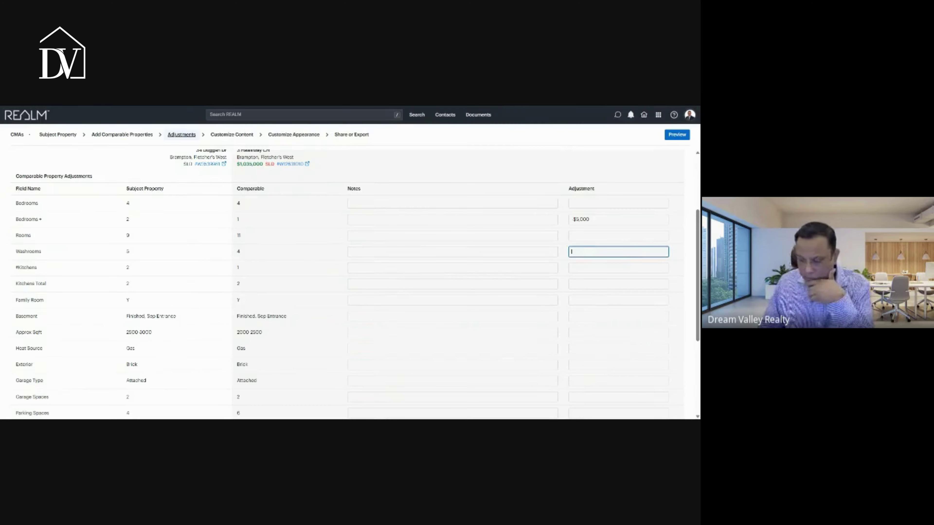
text(-$15)
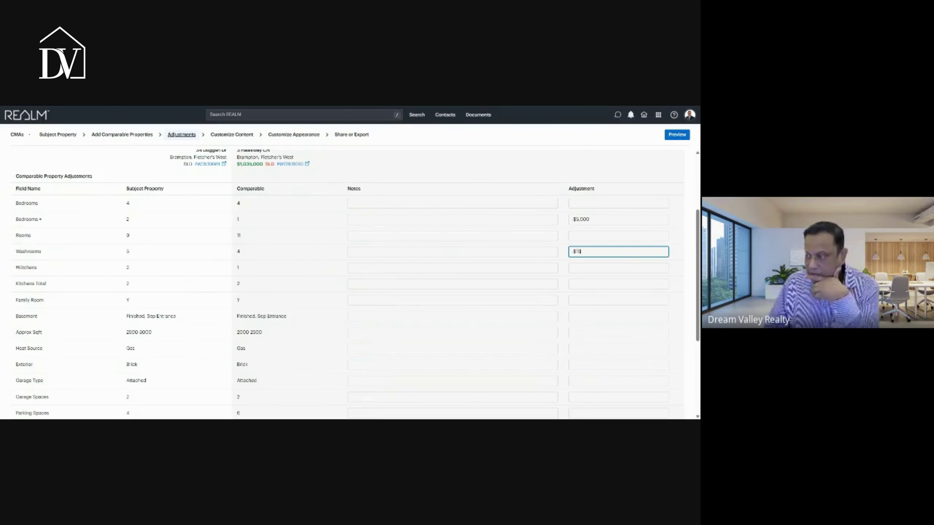
text(,000)
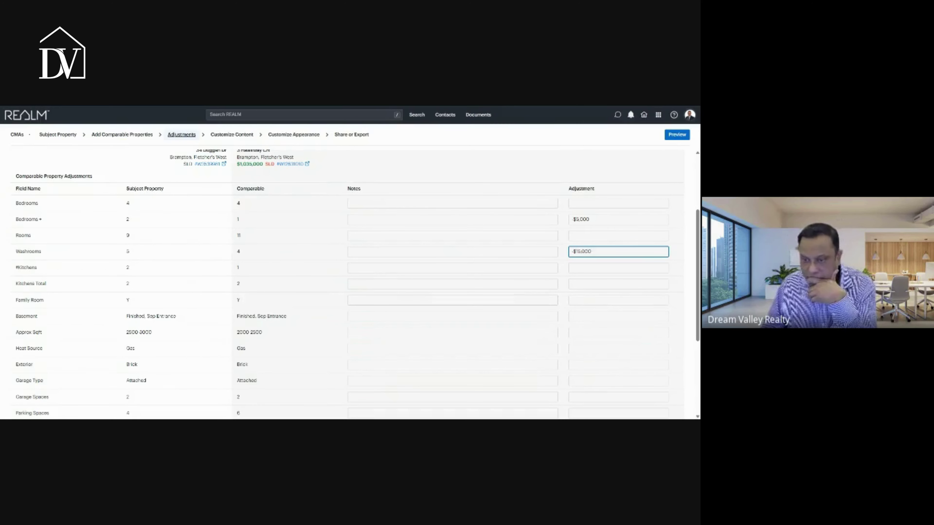
scroll(588, 240, down, 1)
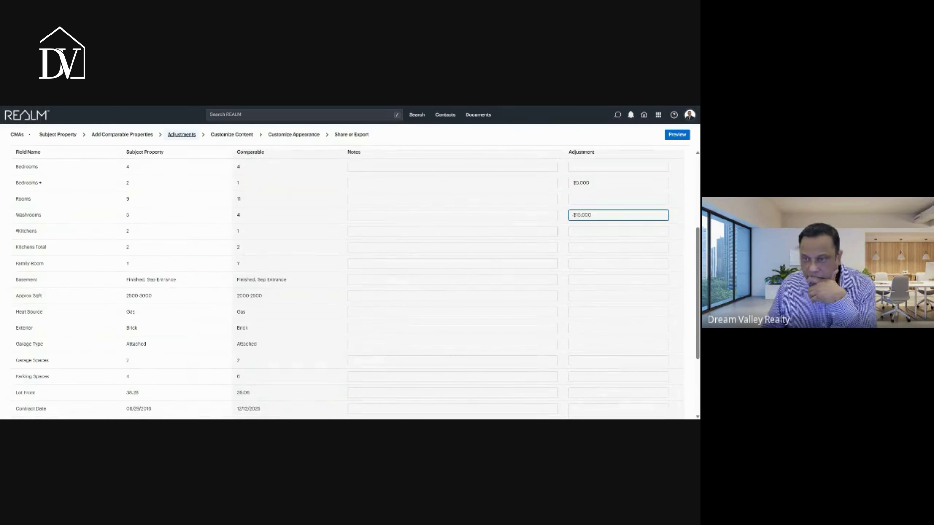
click(590, 232)
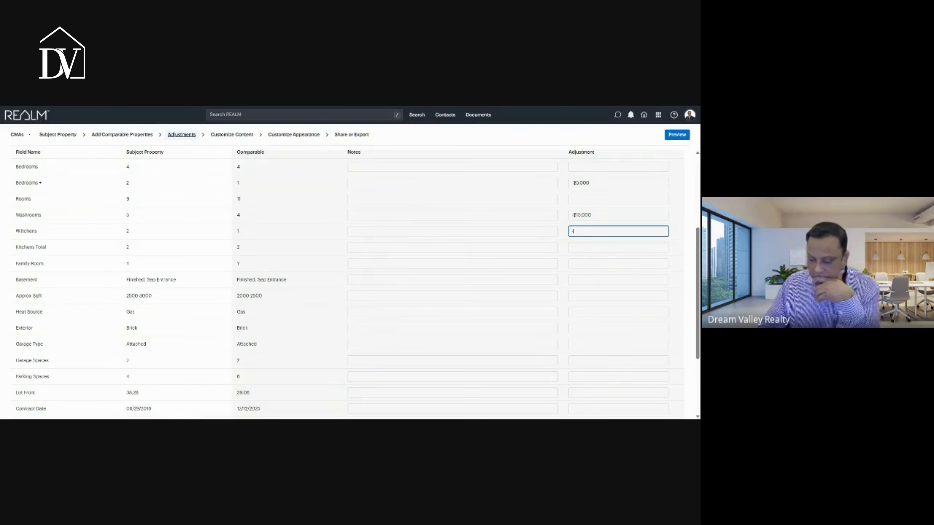
text(-$1,0)
text(000)
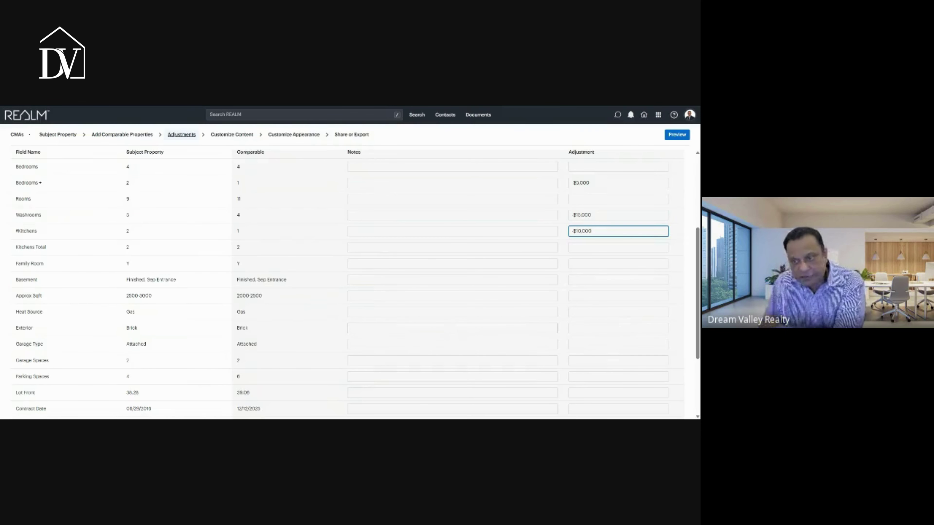
Compare the fourth comparable's remaining features with the subject and review its total adjusted price
scroll(150, 364, down, 1)
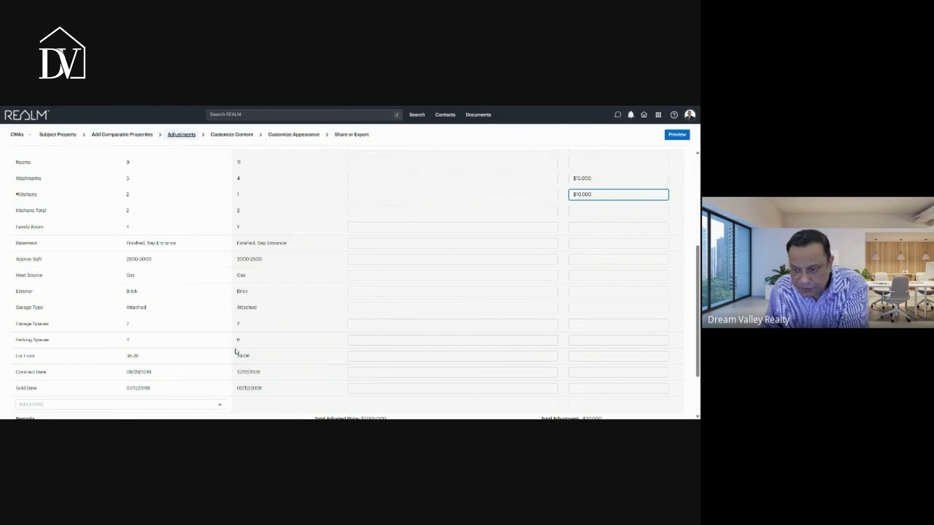
scroll(259, 351, down, 2)
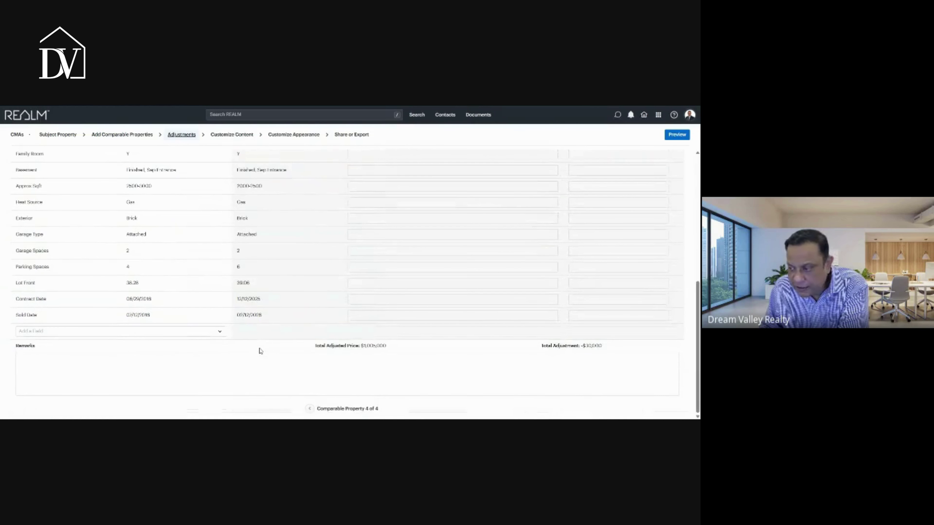
scroll(368, 352, up, 7)
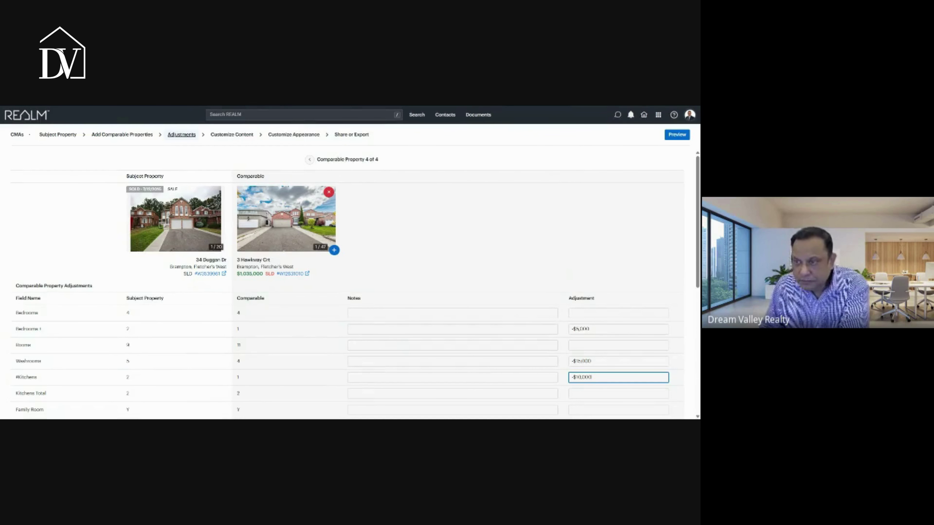
drag(368, 159, 320, 151)
click(248, 153)
Review the report's content sections, including the Additional Remarks settings, and proceed to the Customize Appearance stage
click(231, 135)
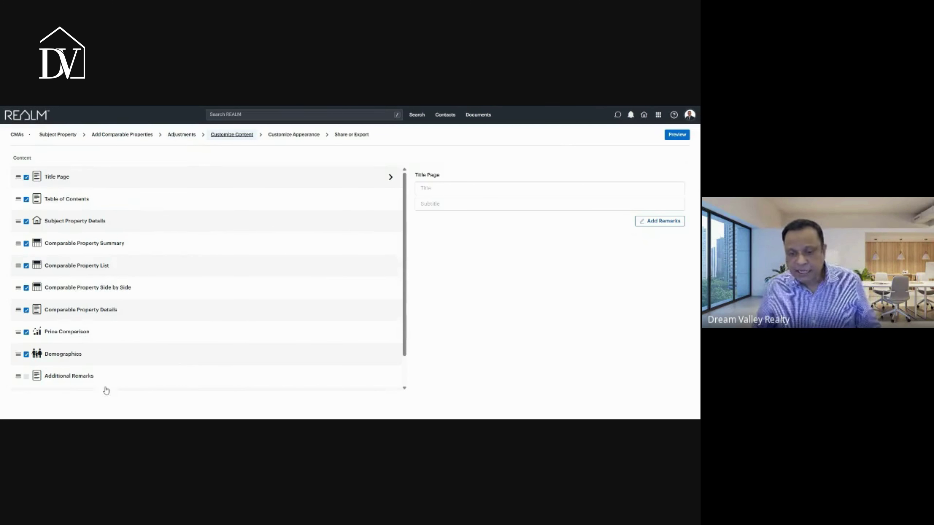
click(75, 381)
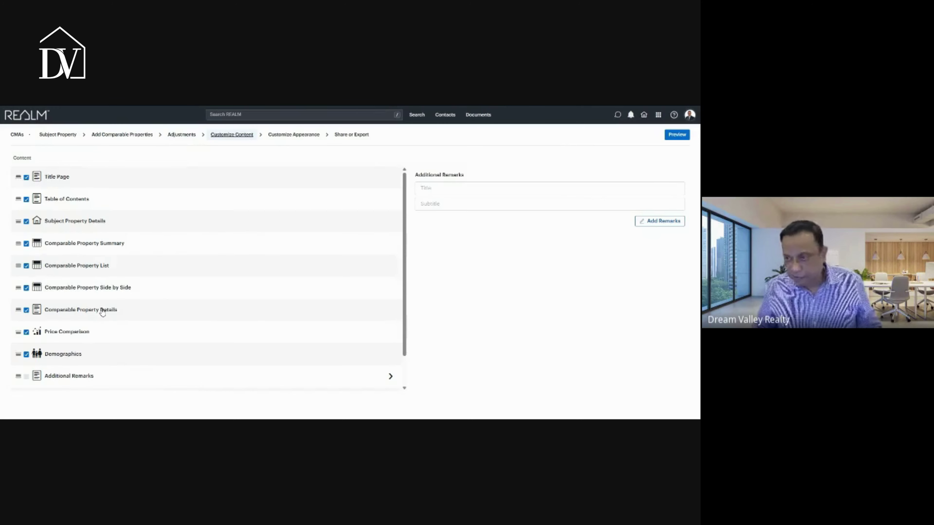
click(285, 142)
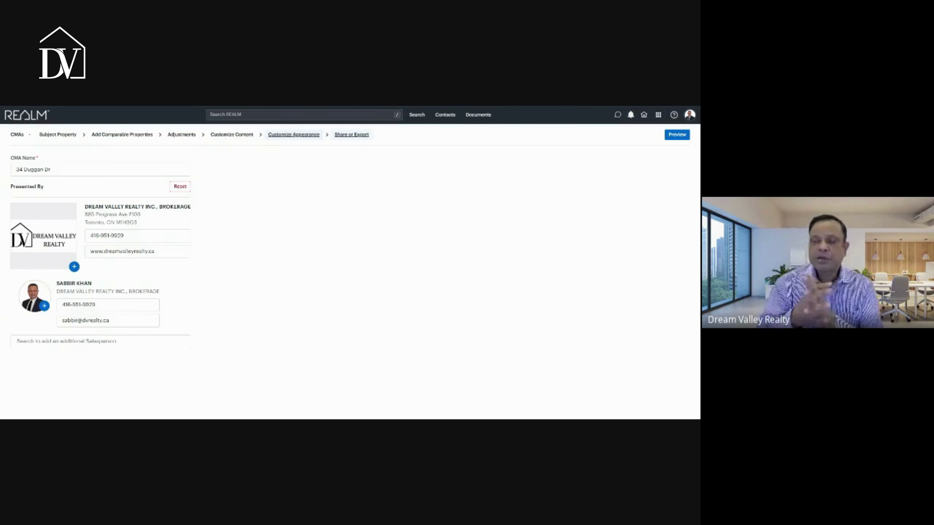
Open the Share or Export stage and preview the report, viewing its home page, Subject Property Details and Comparable Property Summary
click(353, 135)
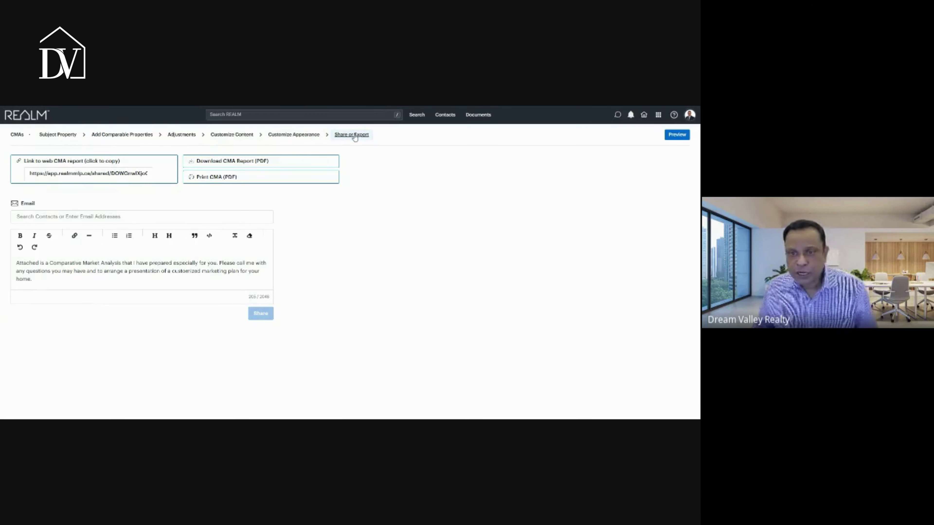
click(675, 137)
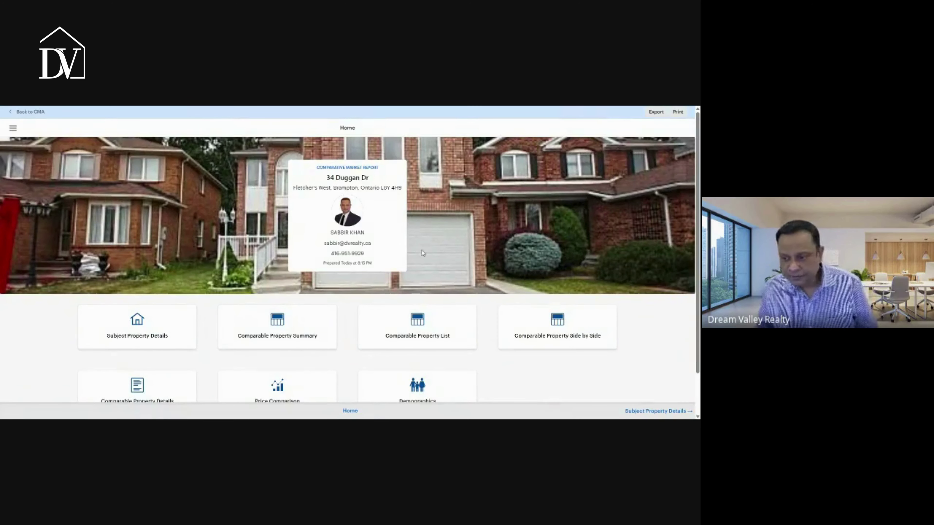
scroll(422, 253, down, 1)
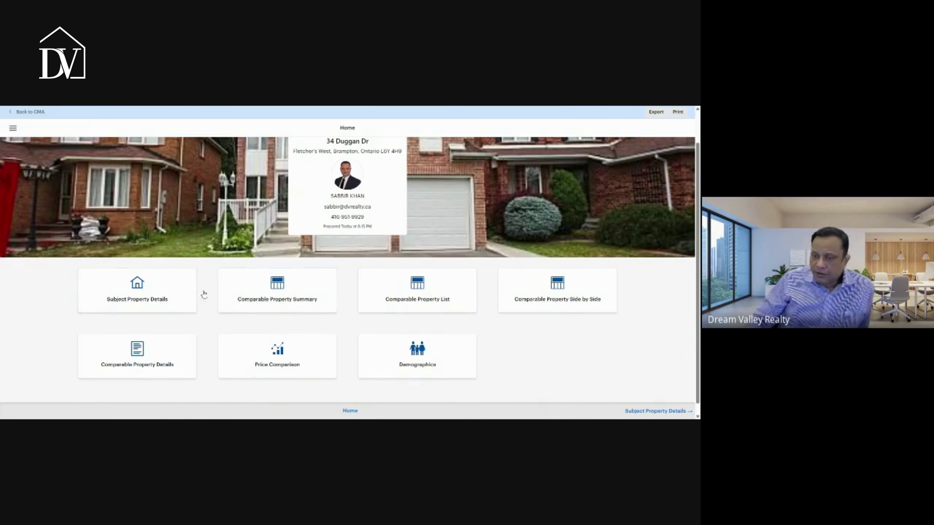
click(154, 293)
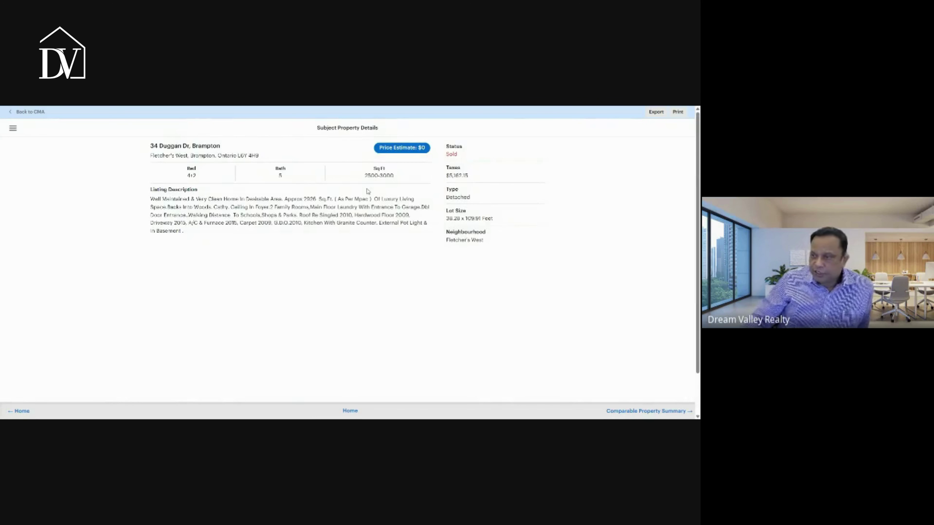
scroll(370, 210, down, 1)
scroll(370, 210, up, 1)
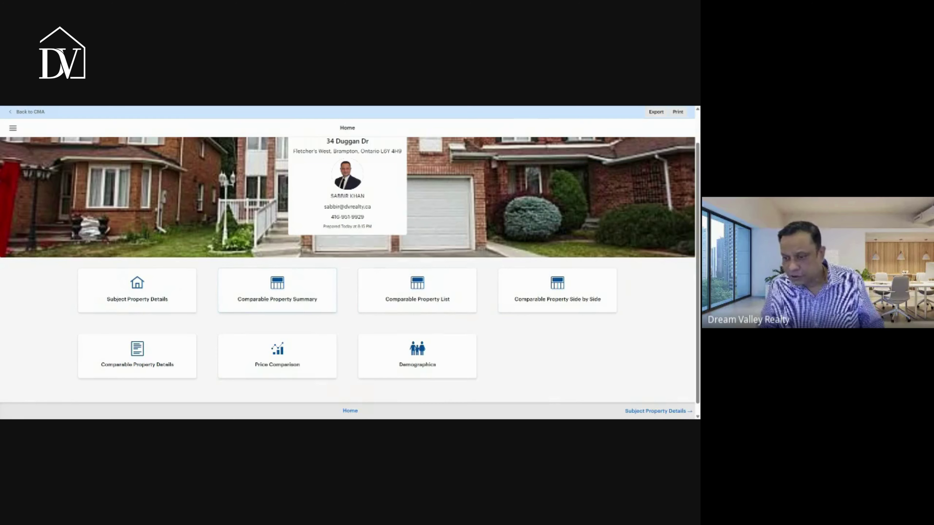
click(282, 295)
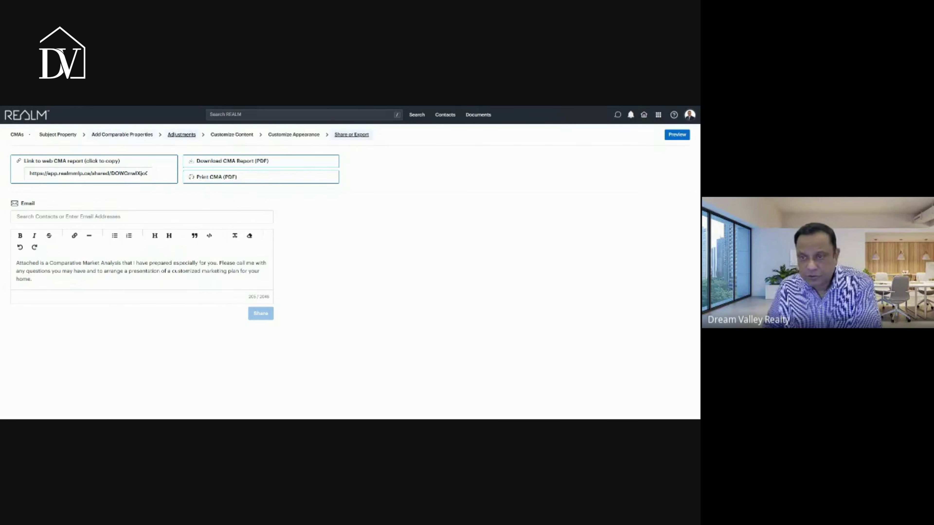
Return to the Adjustments stage and review the first comparable's adjustments and total adjusted price
click(181, 135)
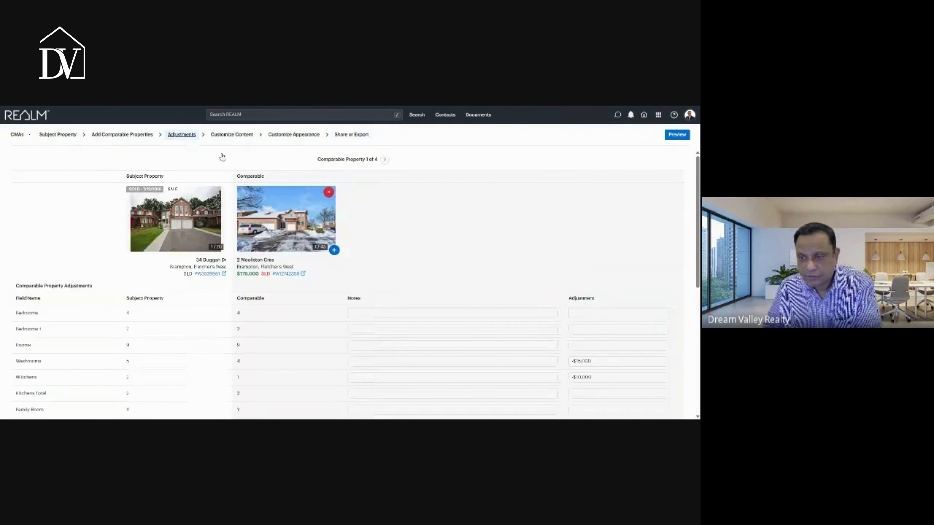
scroll(498, 241, down, 6)
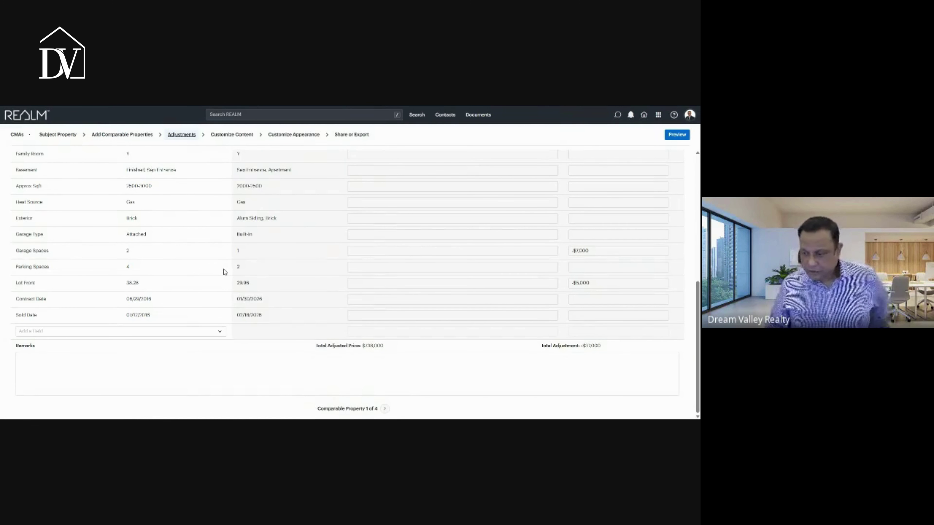
scroll(425, 328, up, 3)
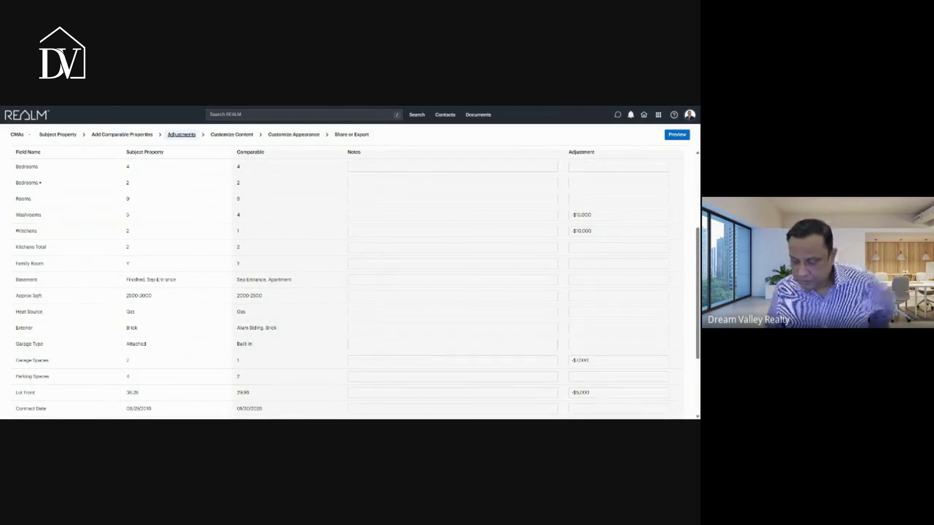
scroll(209, 215, up, 3)
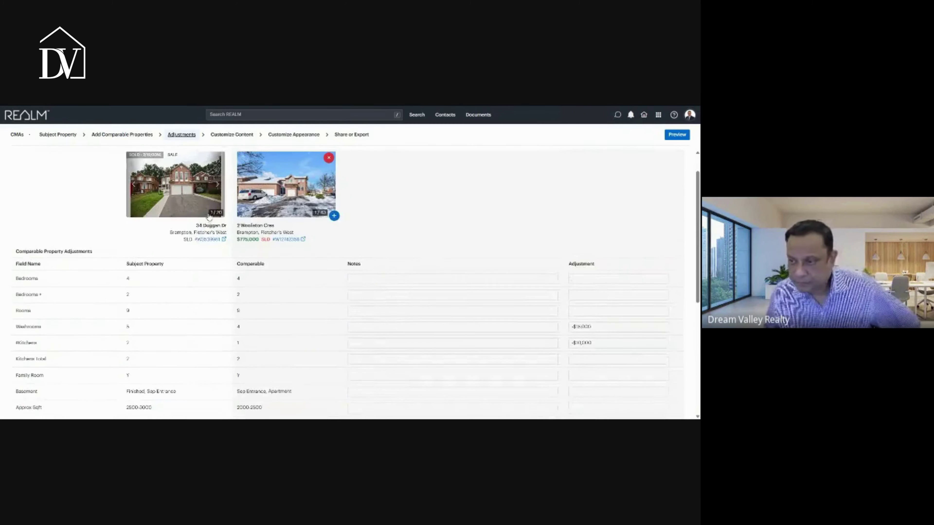
Look through the content, appearance and export stages, and examine the comparable properties' adjusted prices in the list and on the map
click(229, 135)
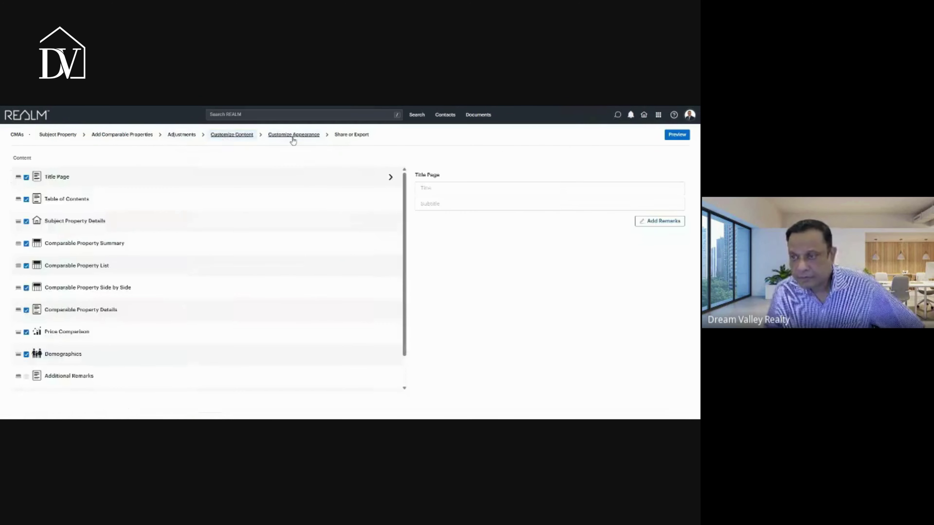
click(293, 135)
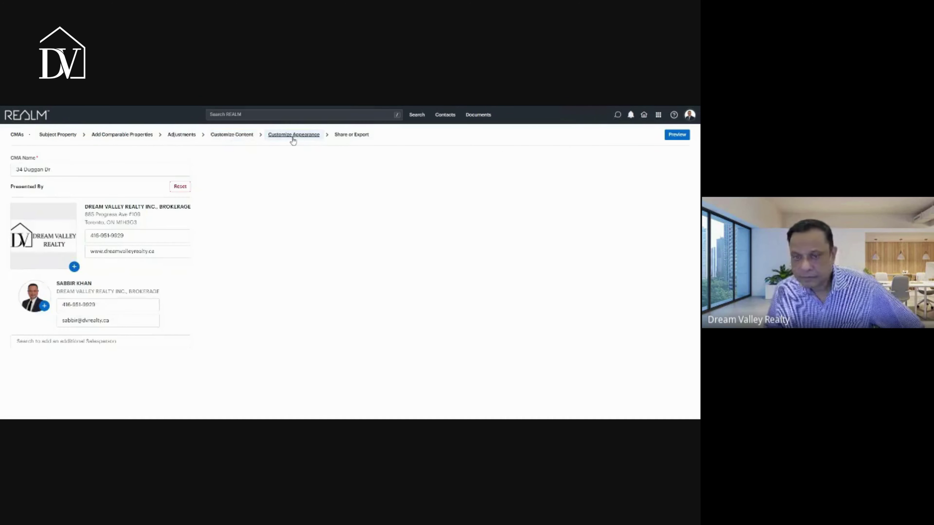
click(353, 136)
click(182, 136)
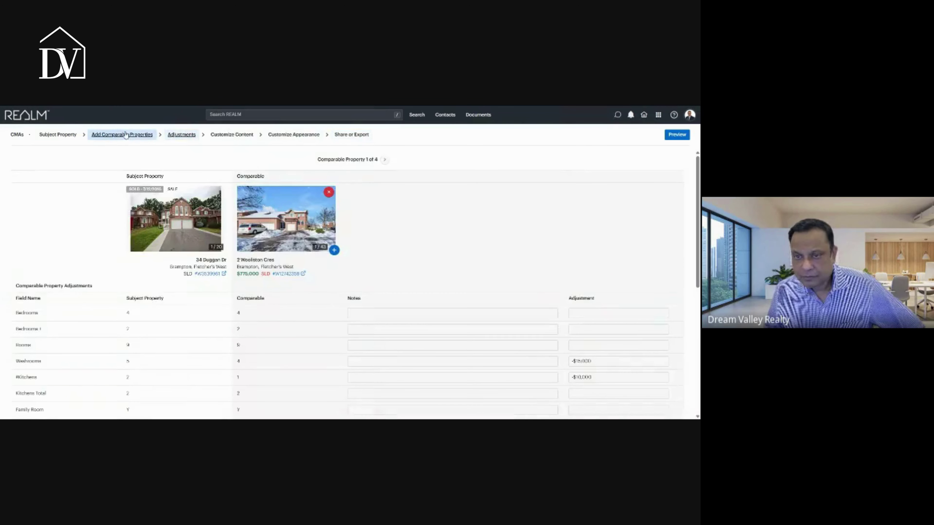
click(125, 136)
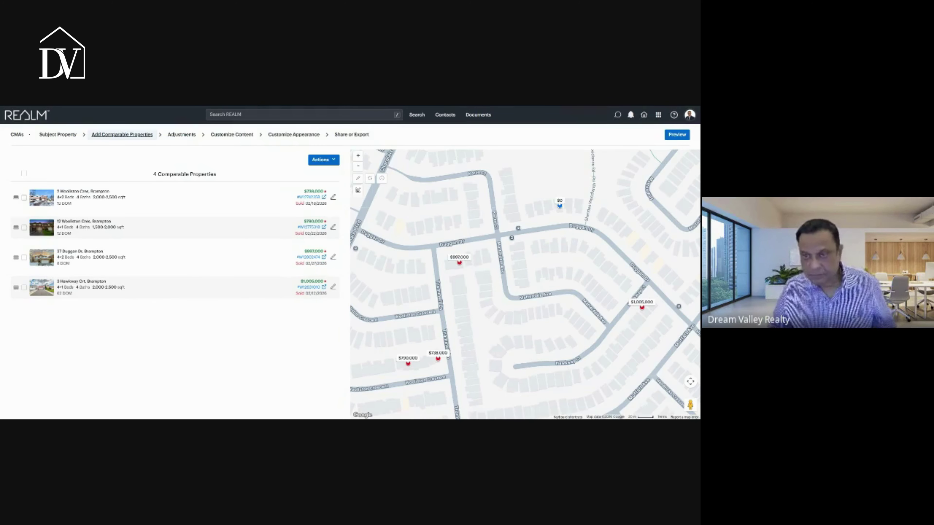
Review the feature adjustments and total adjusted prices of the first and second comparables
click(182, 135)
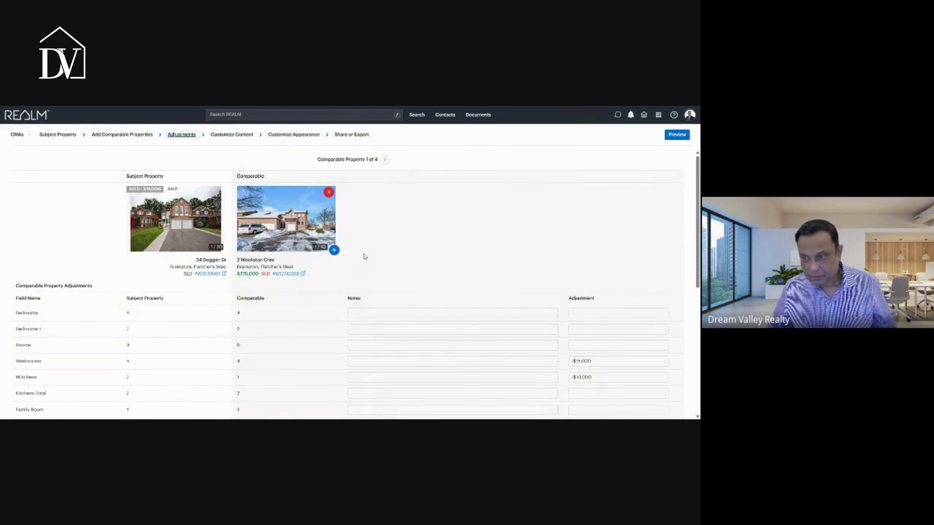
scroll(325, 286, down, 5)
scroll(325, 285, up, 3)
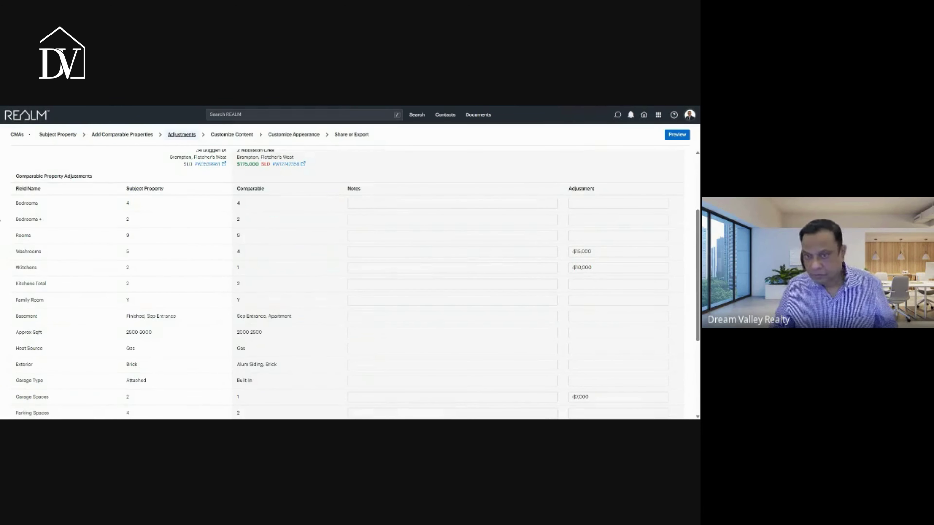
scroll(162, 226, down, 4)
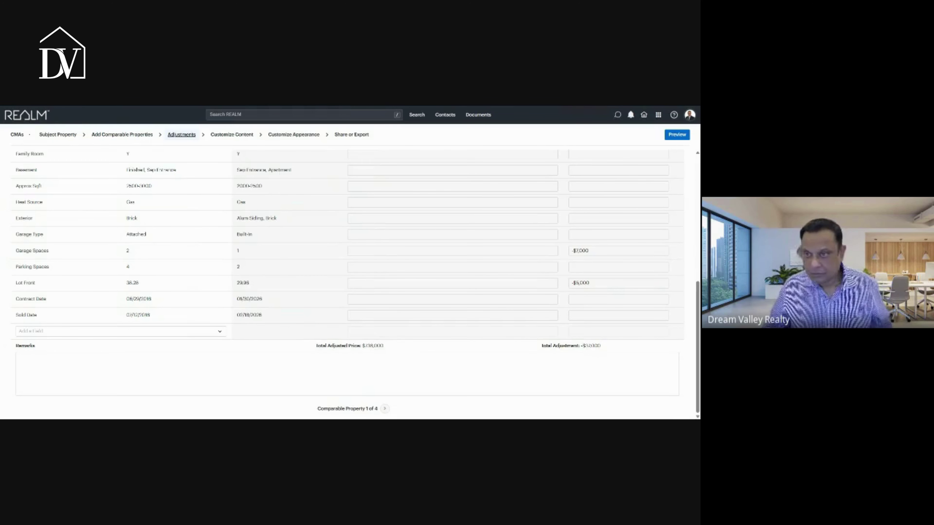
click(385, 409)
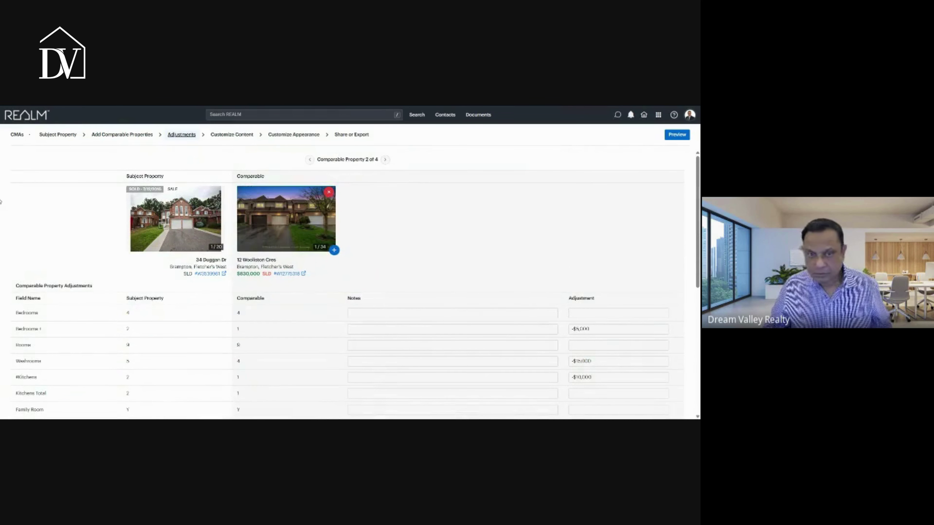
scroll(347, 280, down, 5)
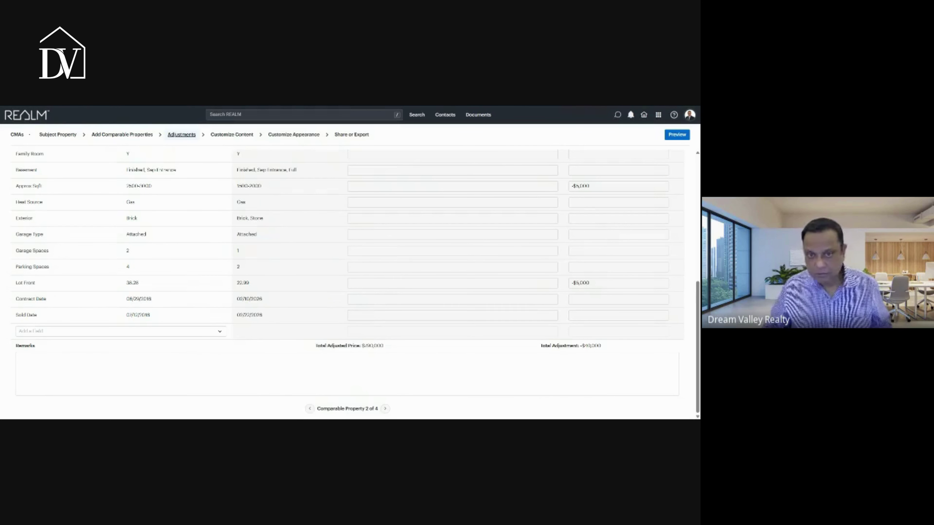
scroll(283, 170, up, 5)
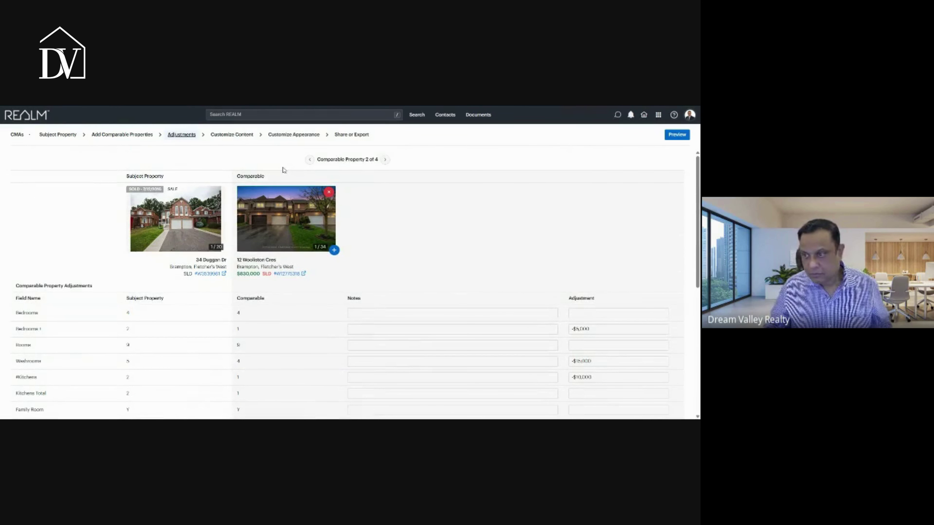
Review the feature adjustments and total adjusted prices of the third and fourth comparables
click(385, 159)
scroll(198, 286, down, 5)
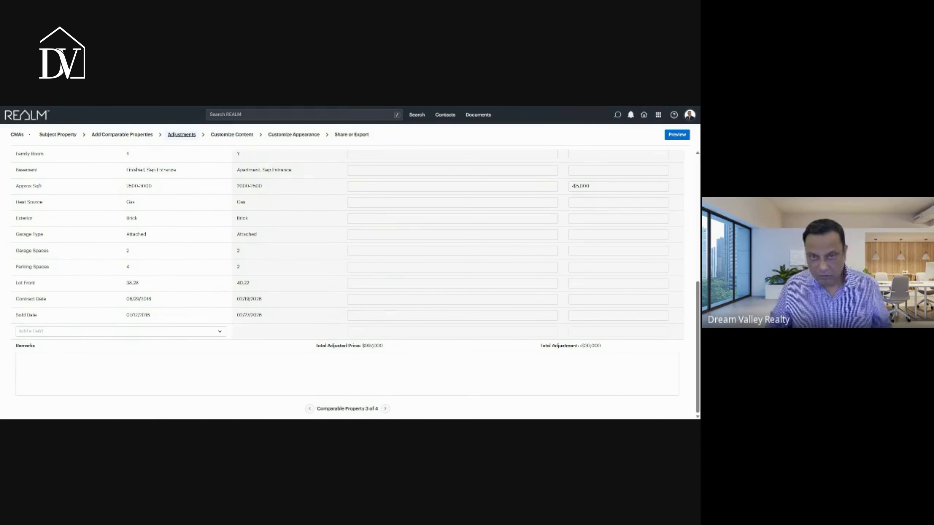
scroll(370, 271, up, 5)
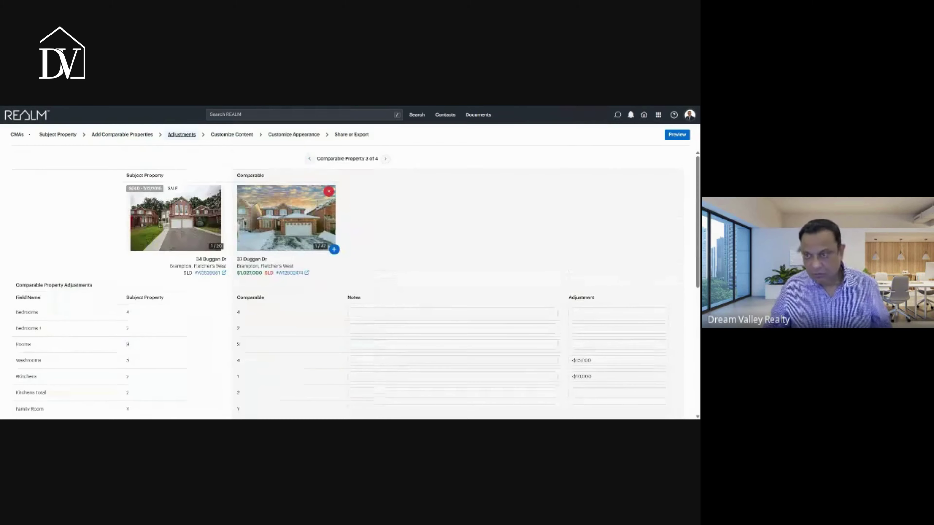
click(385, 159)
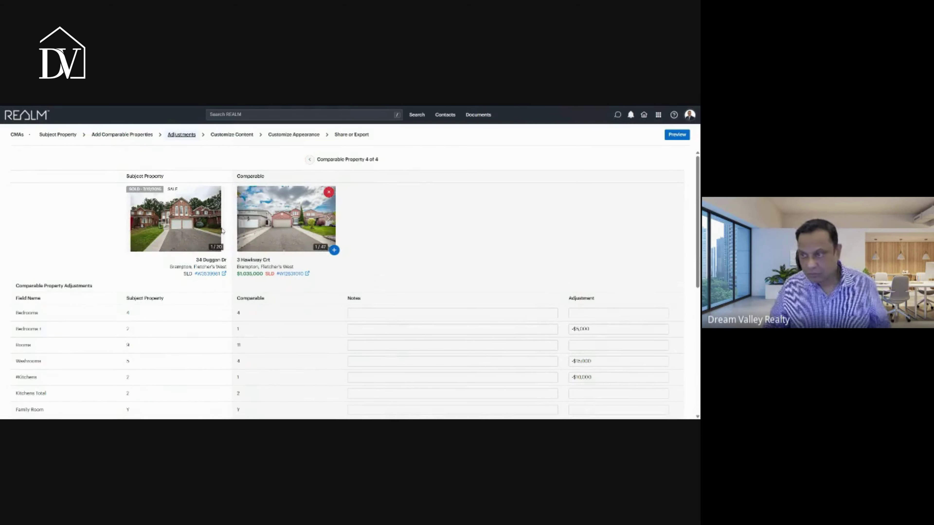
scroll(518, 301, down, 5)
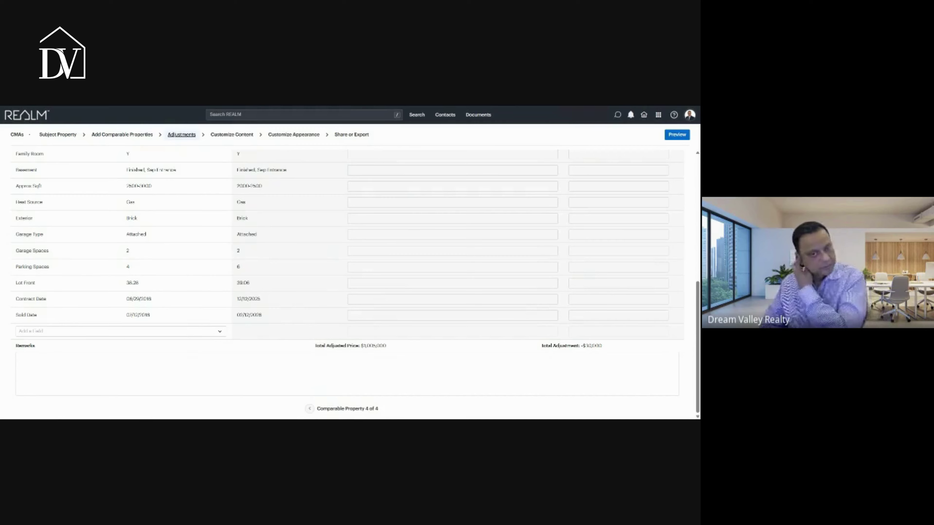
scroll(138, 277, up, 5)
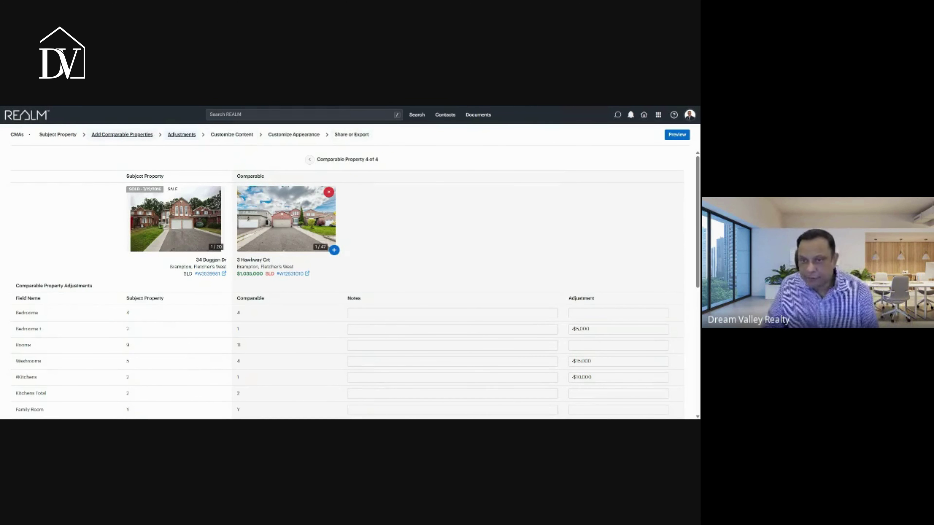
Check the list of comparable properties again and examine the Total Adjustment amounts of the first two comparables
click(129, 136)
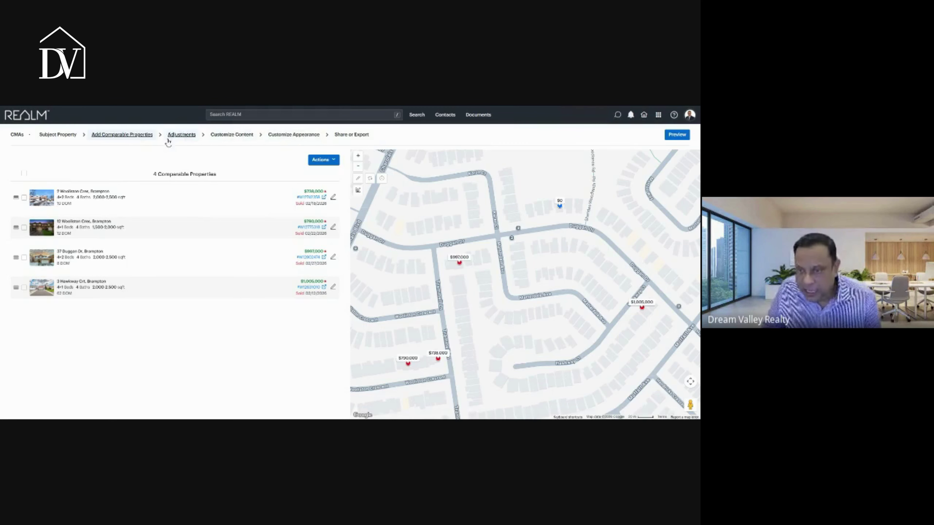
click(179, 136)
scroll(432, 223, down, 10)
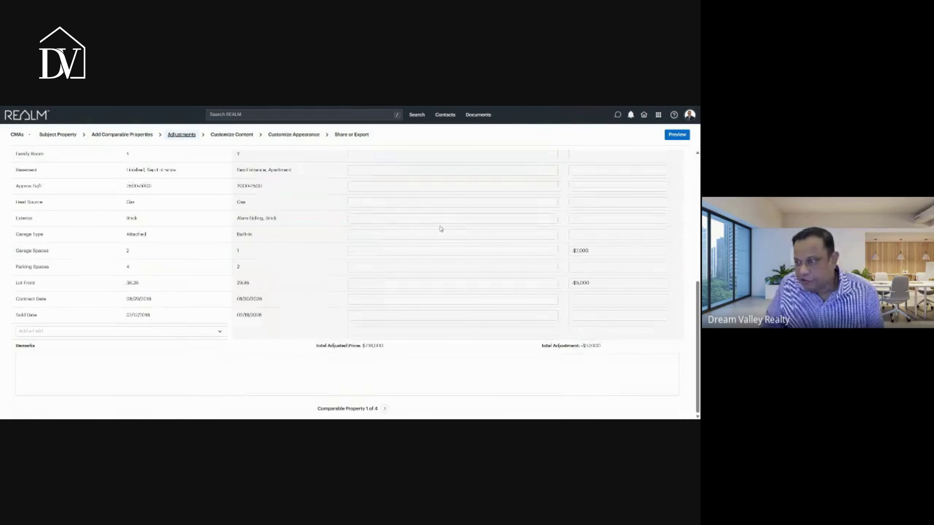
double_click(609, 353)
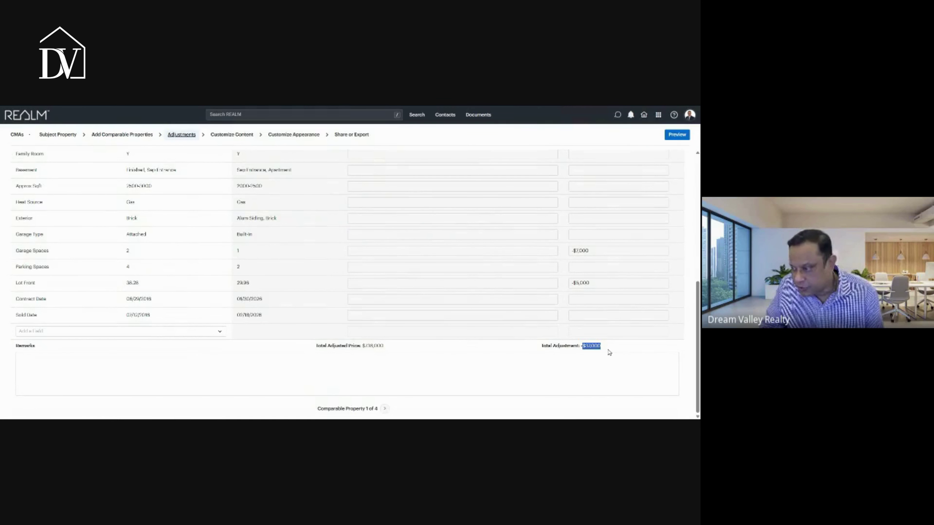
scroll(610, 353, up, 7)
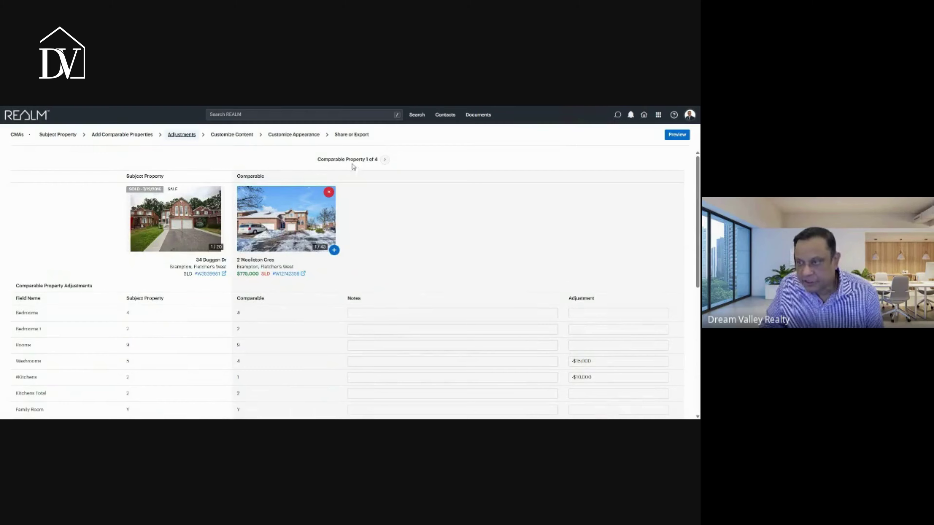
click(385, 161)
scroll(555, 295, down, 10)
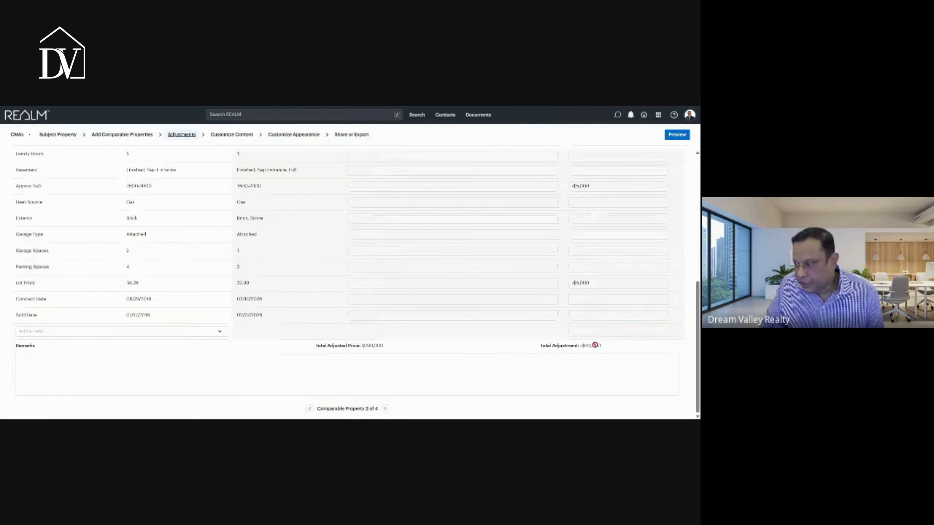
double_click(584, 352)
scroll(398, 276, up, 10)
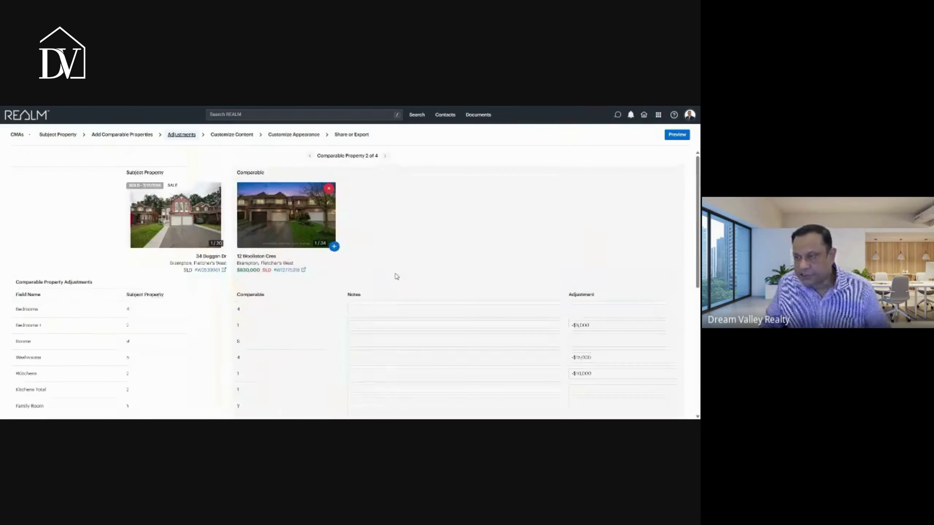
Examine the Total Adjustment amounts of the third and fourth comparables
click(385, 159)
scroll(372, 177, down, 10)
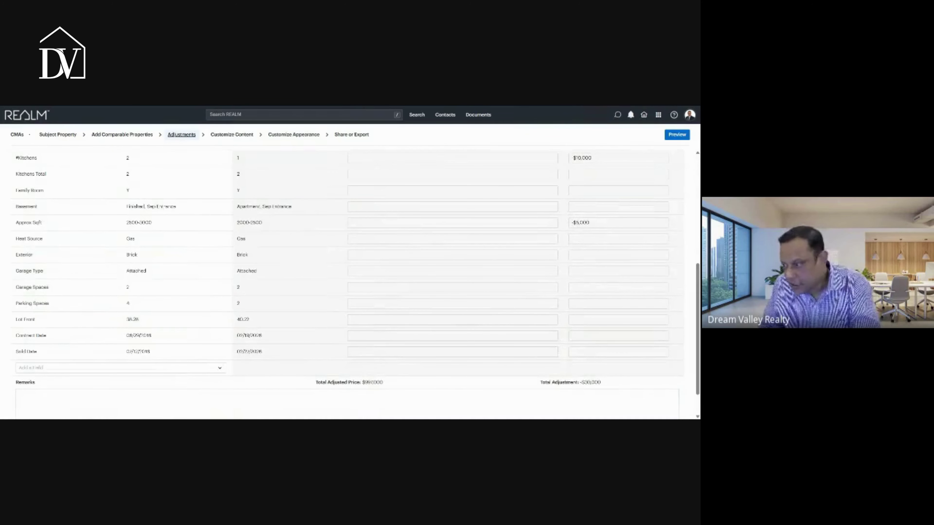
scroll(381, 217, up, 10)
click(385, 159)
scroll(546, 351, down, 10)
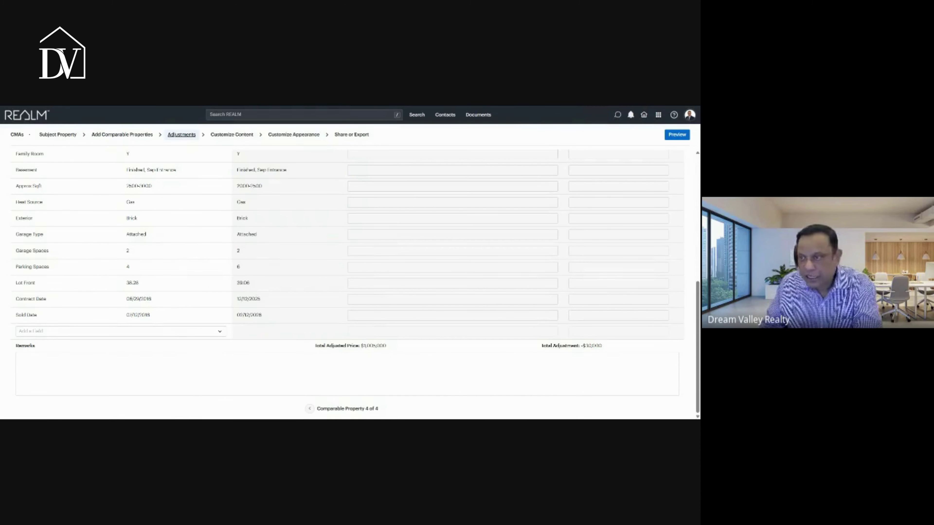
scroll(255, 171, up, 10)
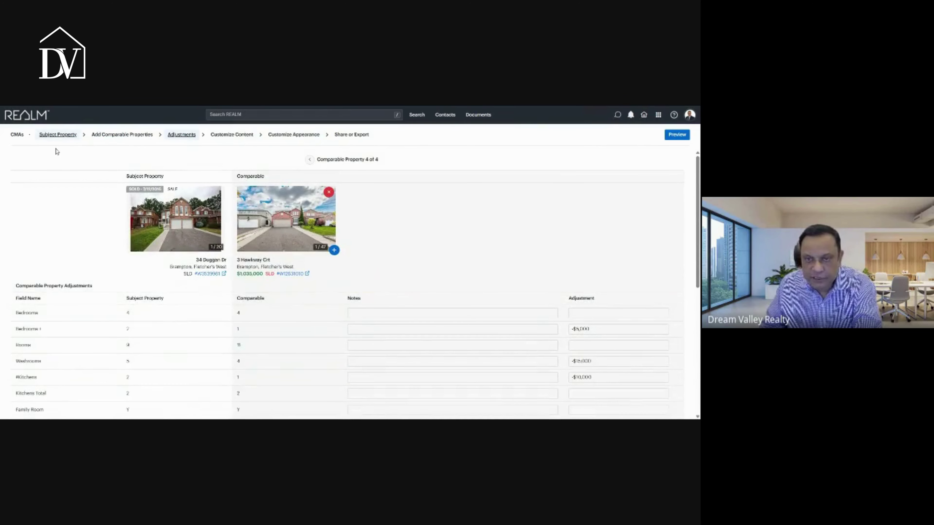
Open the subject property's details and set the lower list price to $1,019,500
click(57, 135)
click(65, 267)
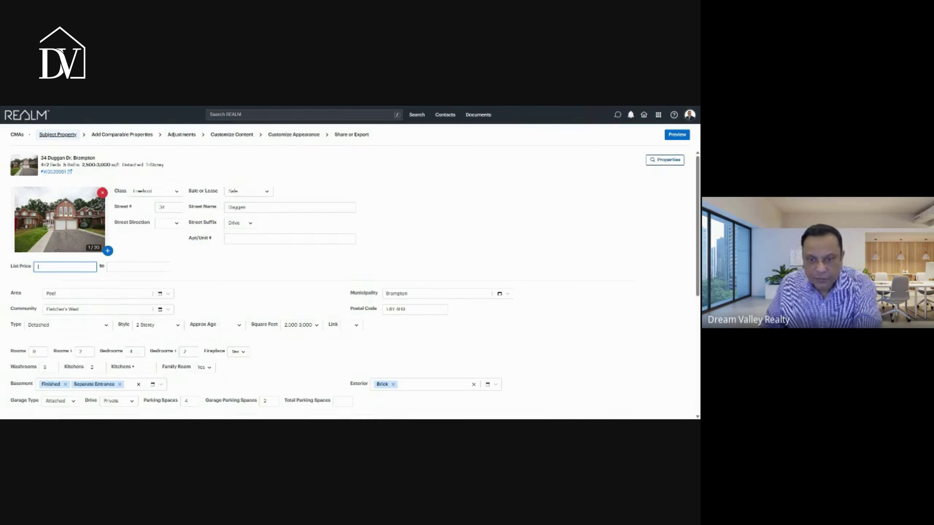
text(10)
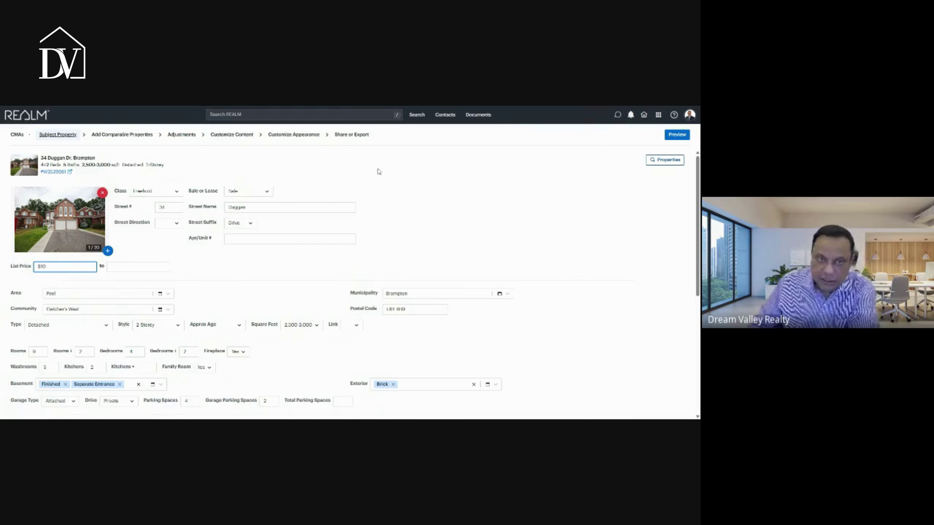
click(465, 109)
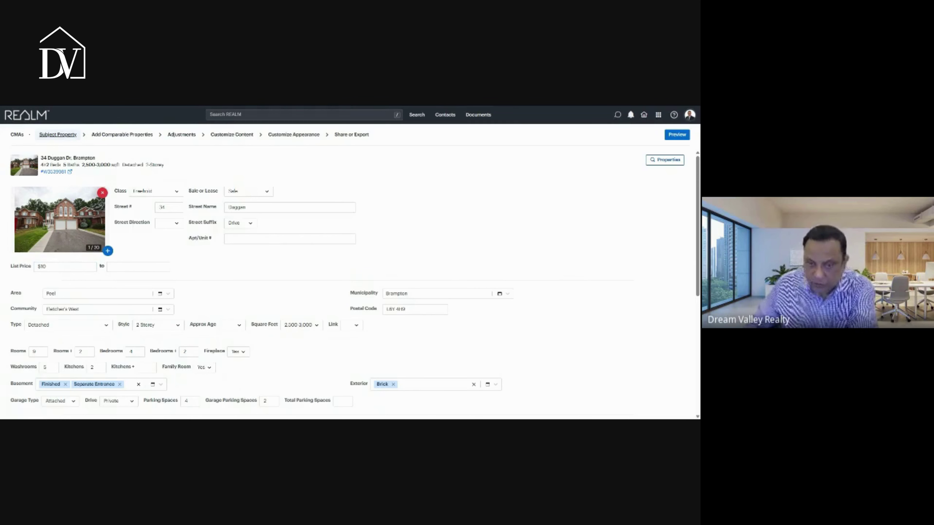
click(65, 267)
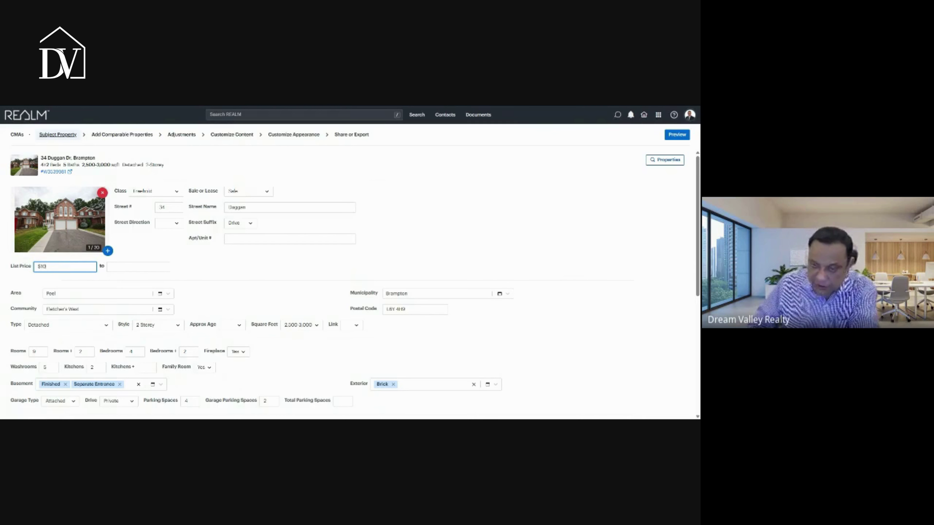
text(19500)
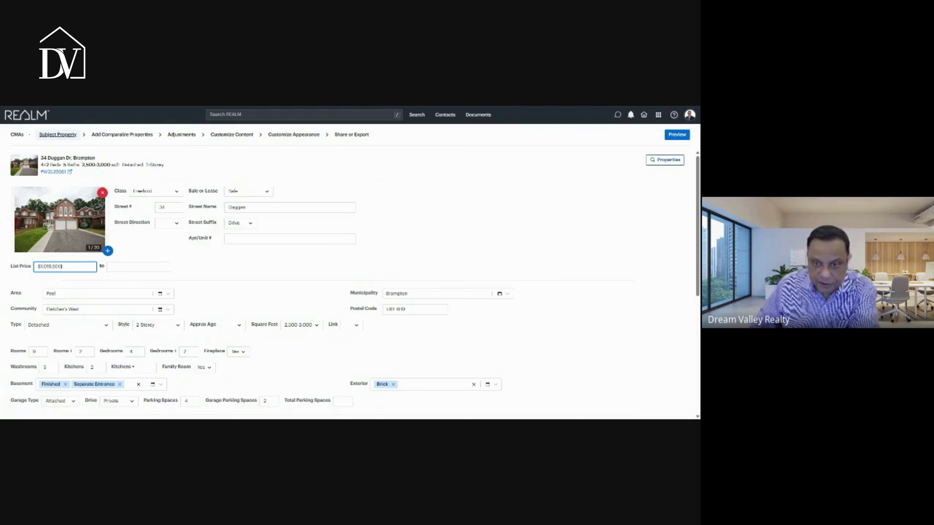
click(215, 270)
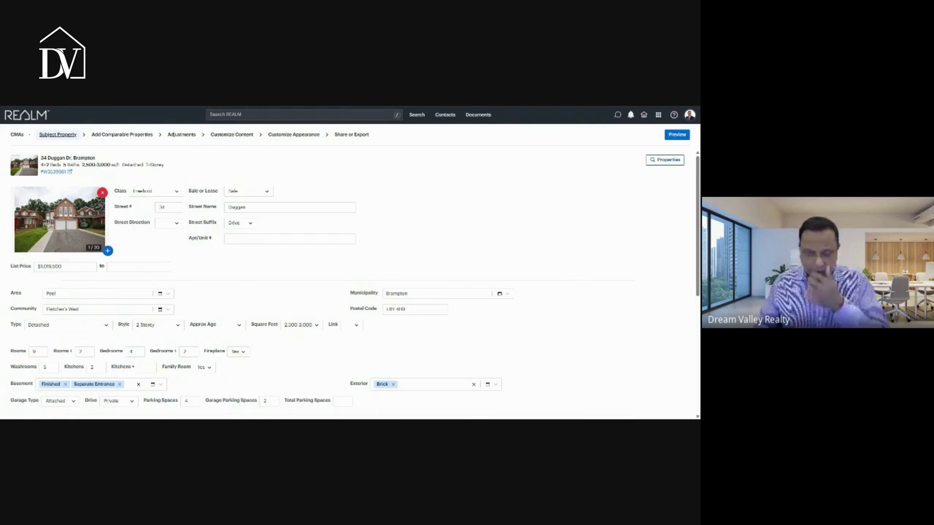
Set the subject property's list price range to $1,000,000 to $1,050,000
triple_click(51, 267)
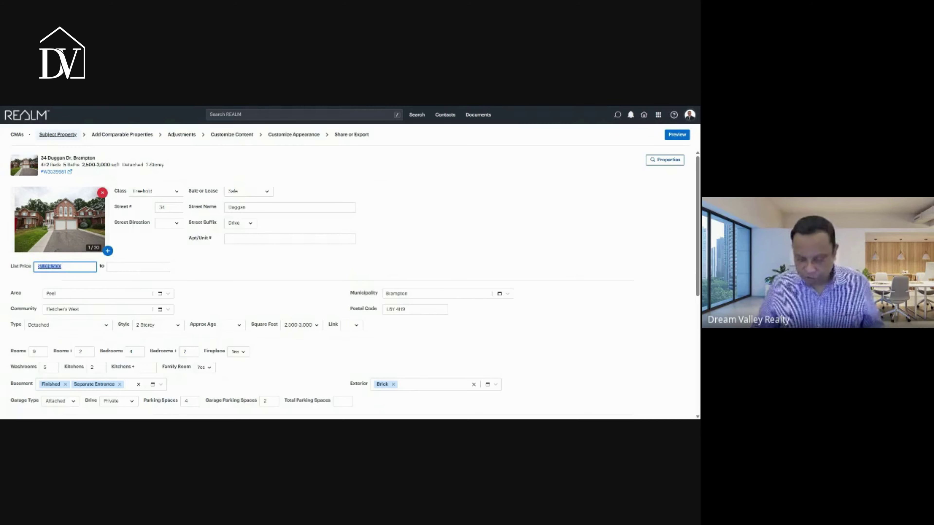
text(1,000,0)
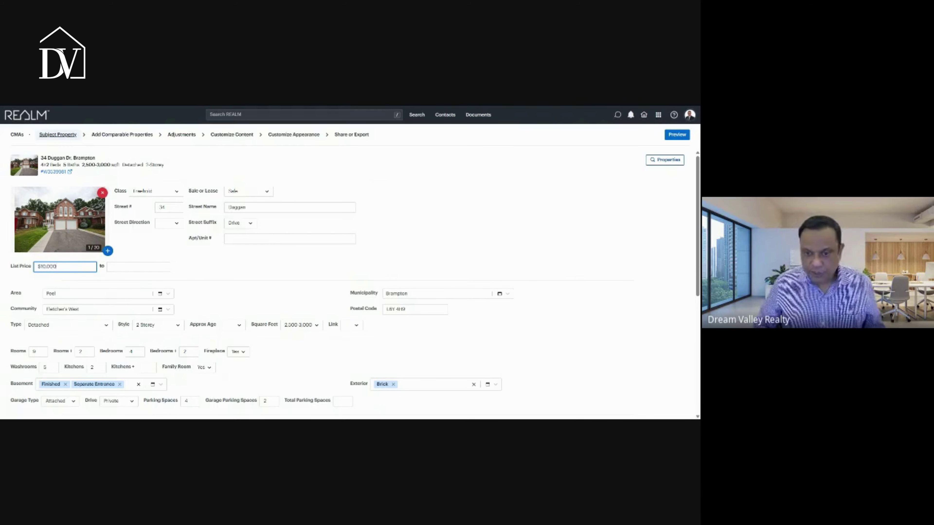
text(00)
key(Tab)
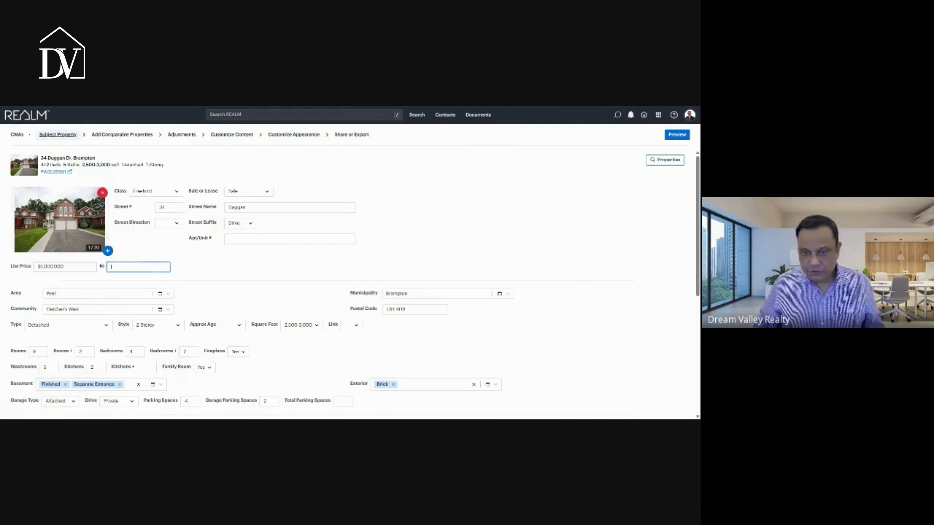
text(1,050)
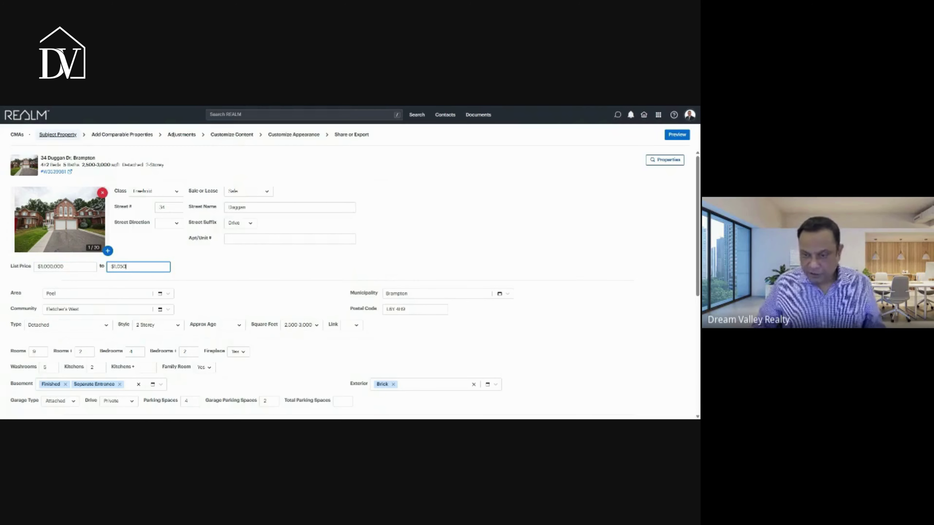
text(,000)
click(156, 191)
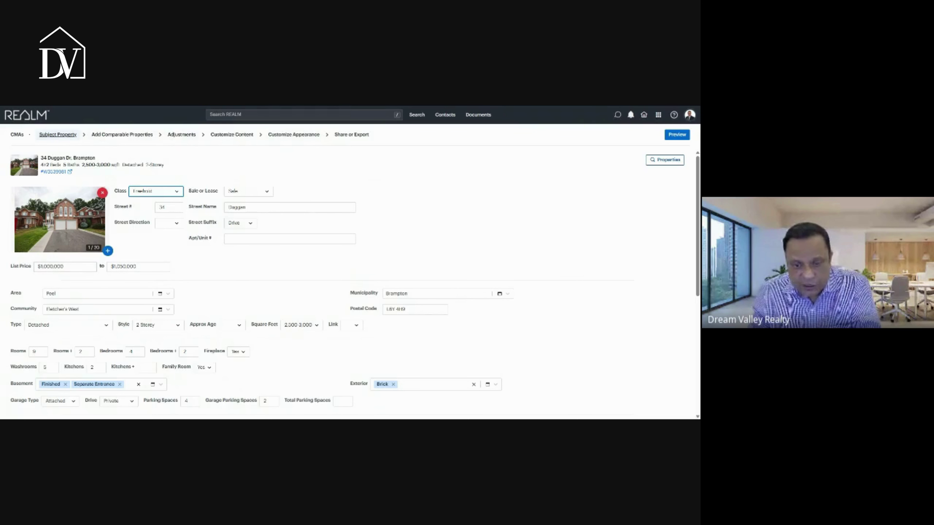
triple_click(51, 267)
key(Tab)
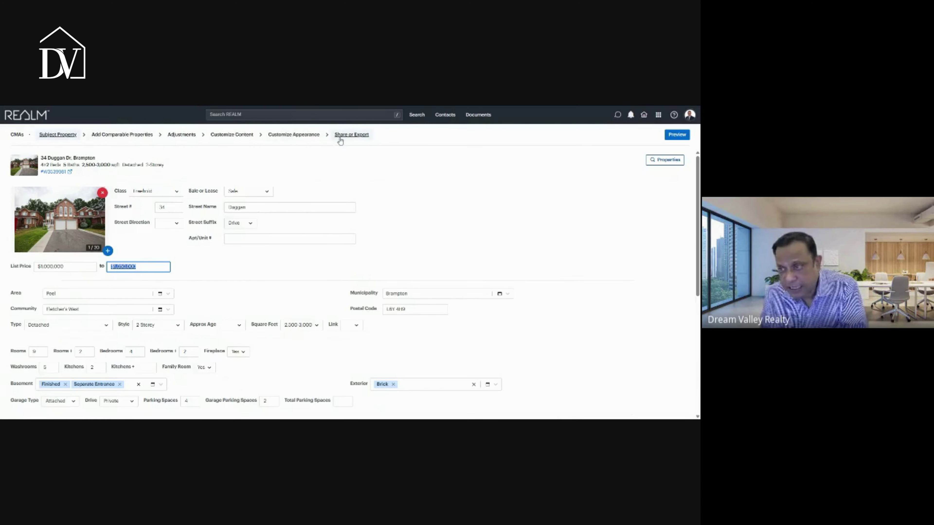
Download the CMA report as a PDF
click(347, 136)
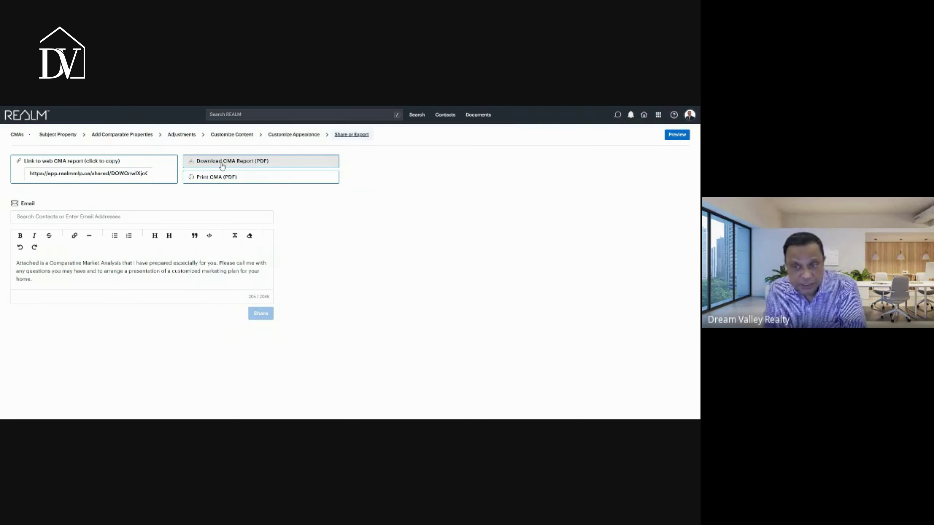
click(222, 166)
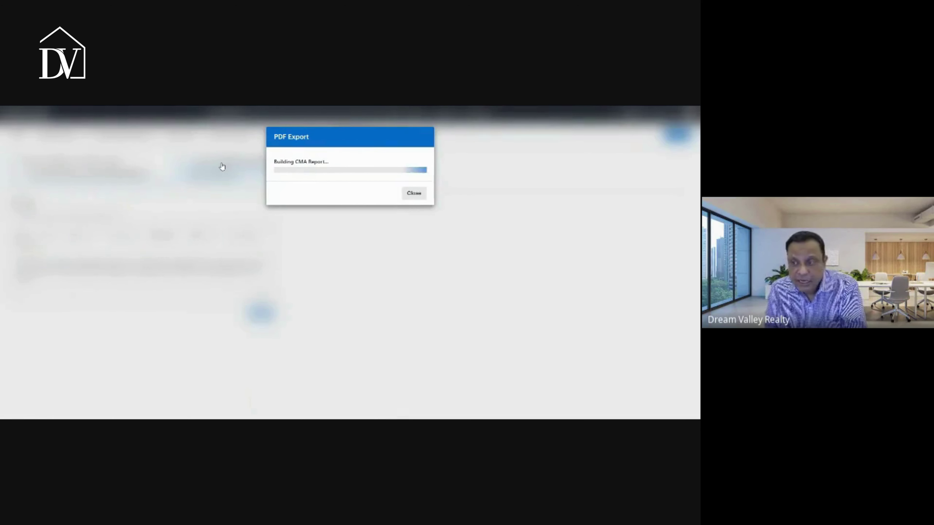